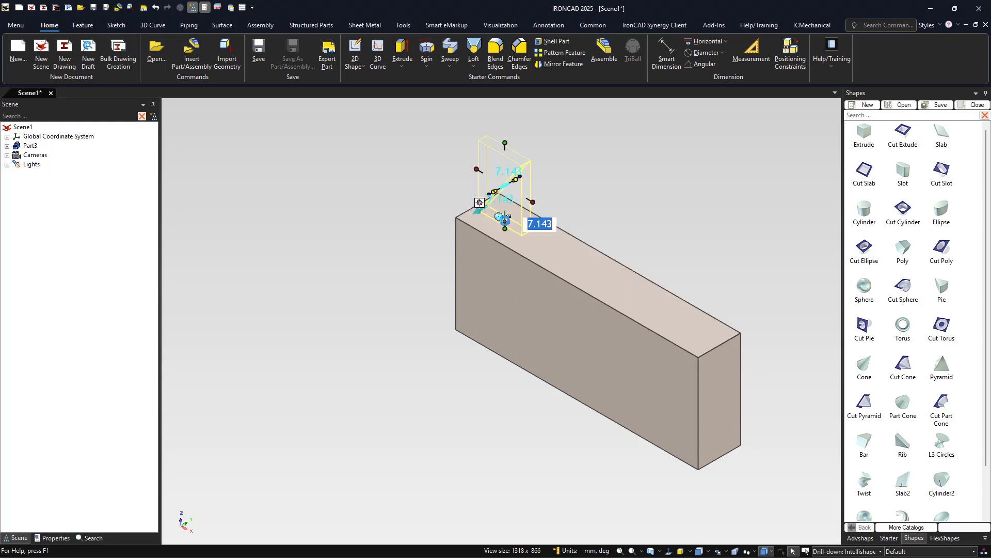
Rotate the rib 180° about its vertical axis with the TriBall
left_click(505, 167)
mouse_move(550, 230)
left_mouse_down()
mouse_move(565, 228)
mouse_move(542, 227)
left_mouse_up()
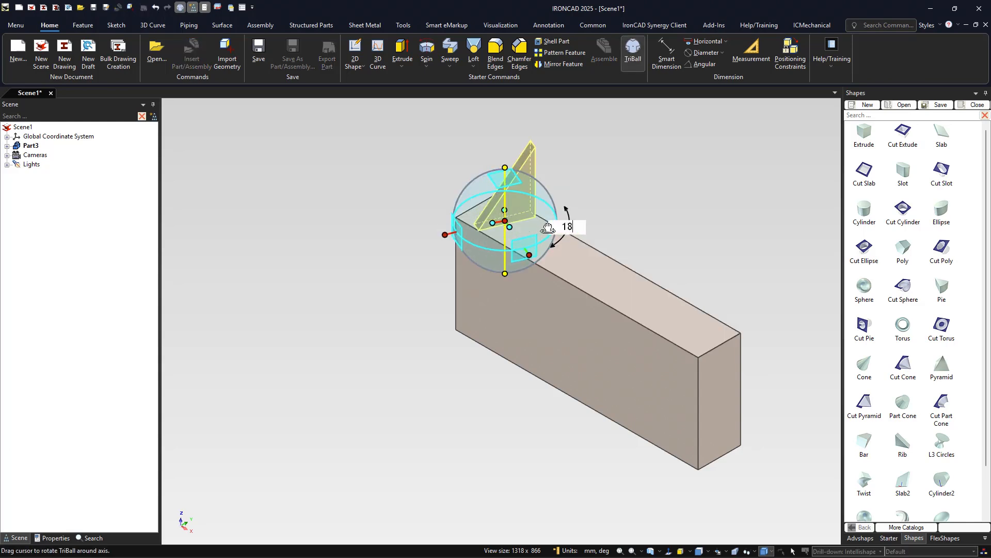
key("Return")
Relocate the TriBall to the rib's bottom corner and snap the rib onto the top corner at the block's end
middle_click_drag(482, 207, 474, 292)
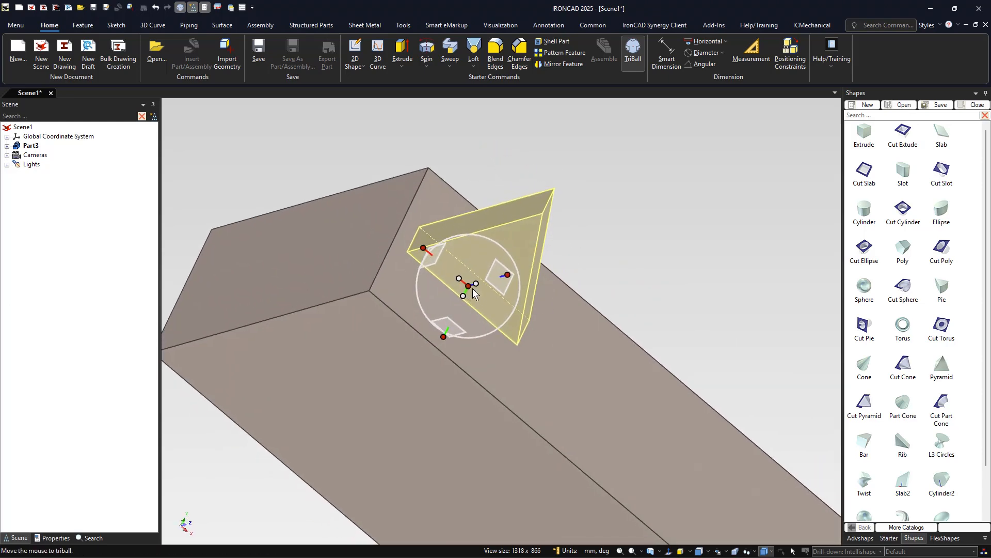
left_click_drag(471, 285, 419, 239)
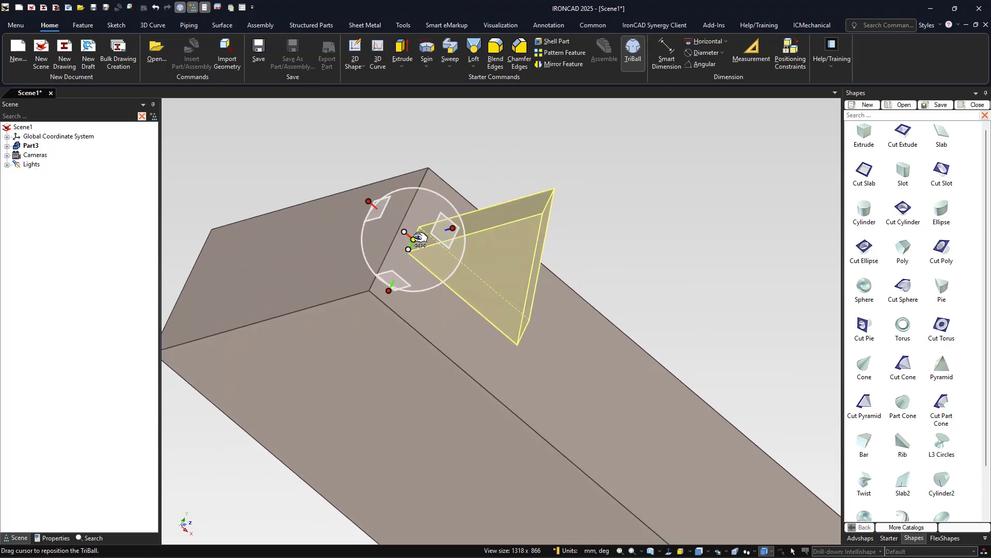
key("space")
middle_click_drag(433, 247, 476, 257)
left_click_drag(463, 284, 449, 277)
middle_click_drag(449, 277, 544, 232)
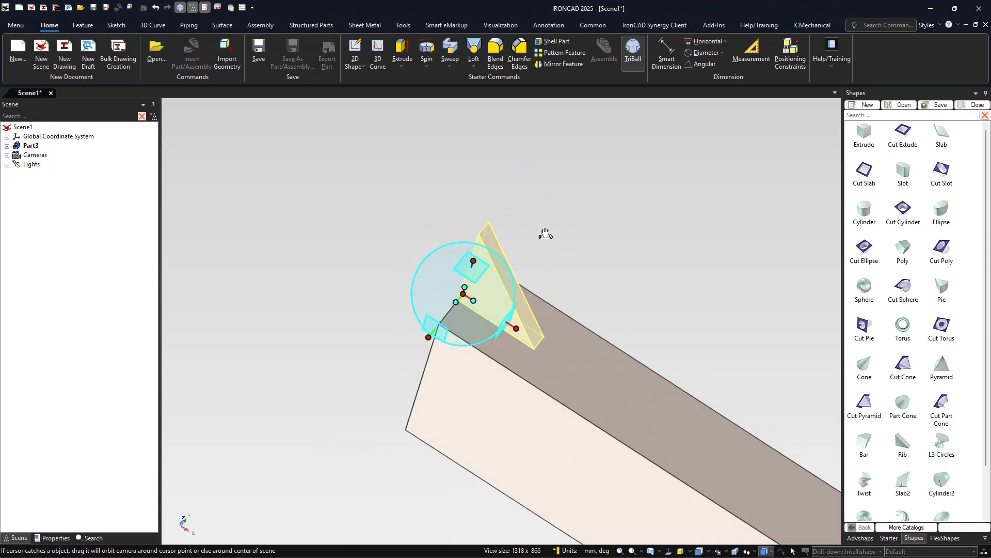
Stretch the rib's thickness so it spans the full width of the block
key("space")
left_click_drag(507, 295, 467, 341)
middle_click_drag(593, 257, 523, 290)
left_click(523, 291)
left_click(523, 290)
scroll(524, 295, "up", 4)
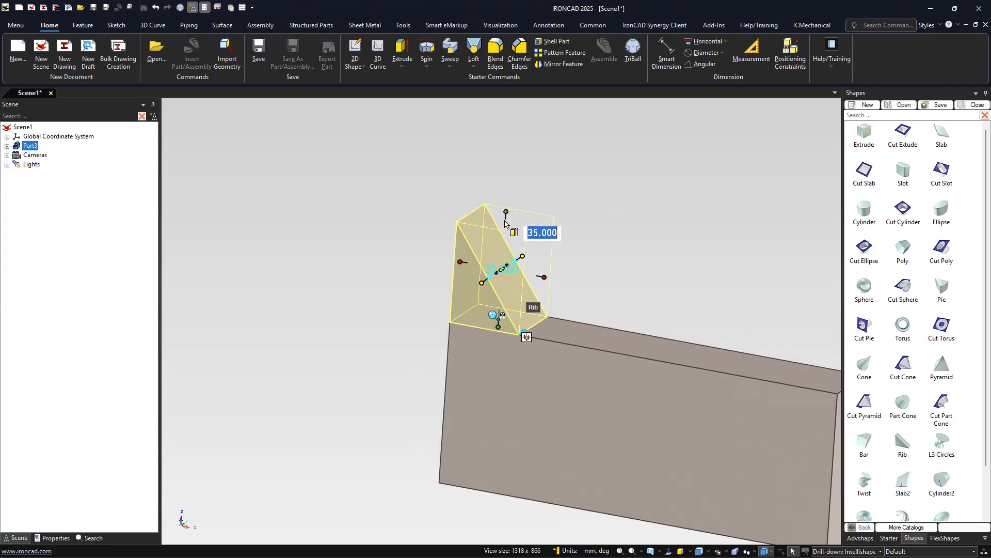
Set both the rib's height and its length along the block to 35 mm
left_click_drag(505, 220, 505, 220)
type("35")
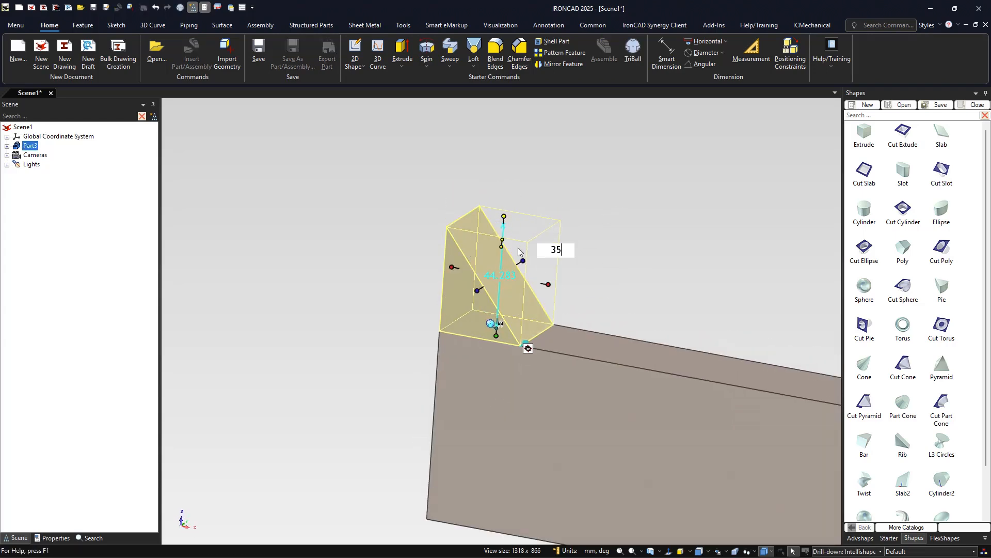
key("Return")
left_click(548, 300)
left_click(549, 303)
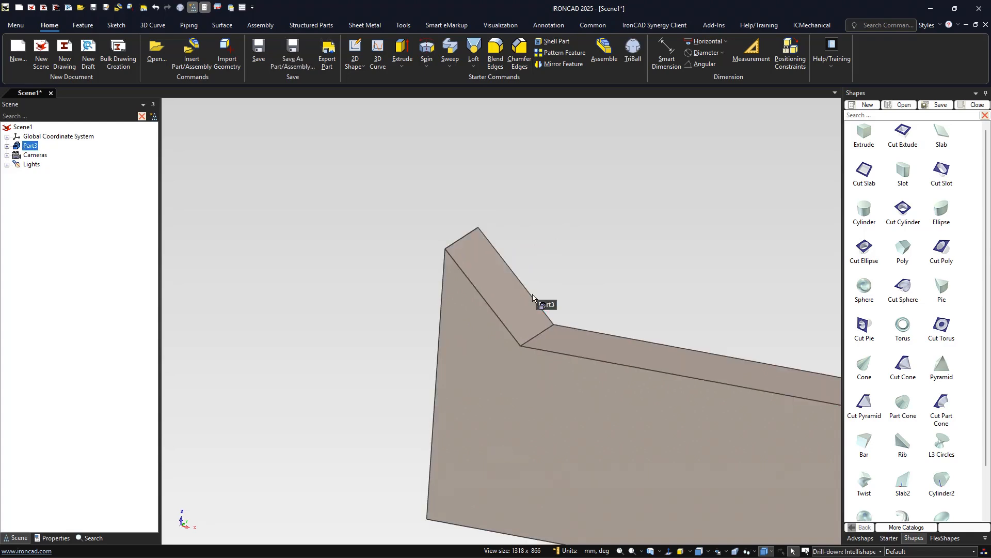
left_click(537, 304)
left_click(548, 294)
type("35")
key("Return")
left_click(562, 249)
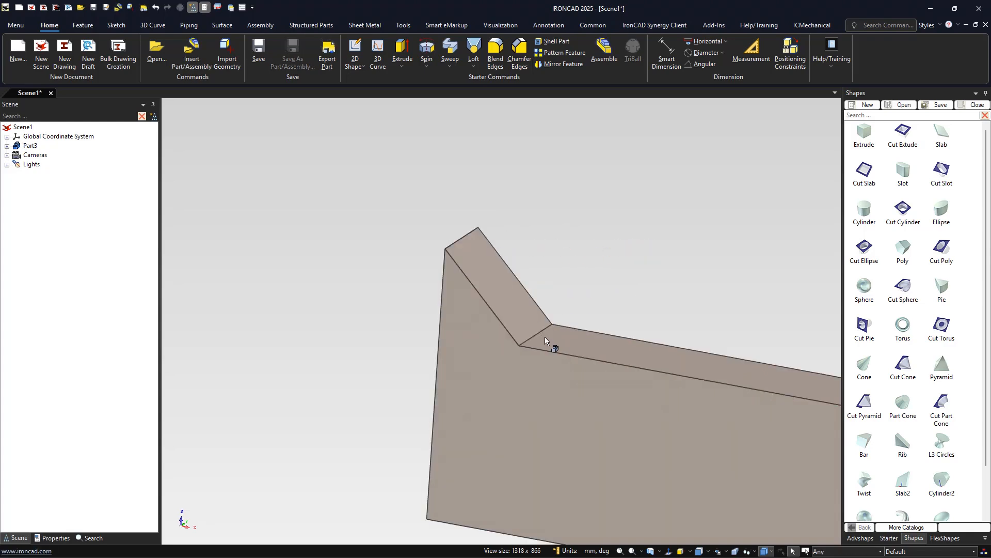
Relocate only the rib's TriBall to the midpoint of the block's vertical end edge below the rib
scroll(545, 337, "down", 5)
middle_click_drag(549, 339, 575, 289)
scroll(530, 333, "up", 4)
scroll(504, 314, "down", 2)
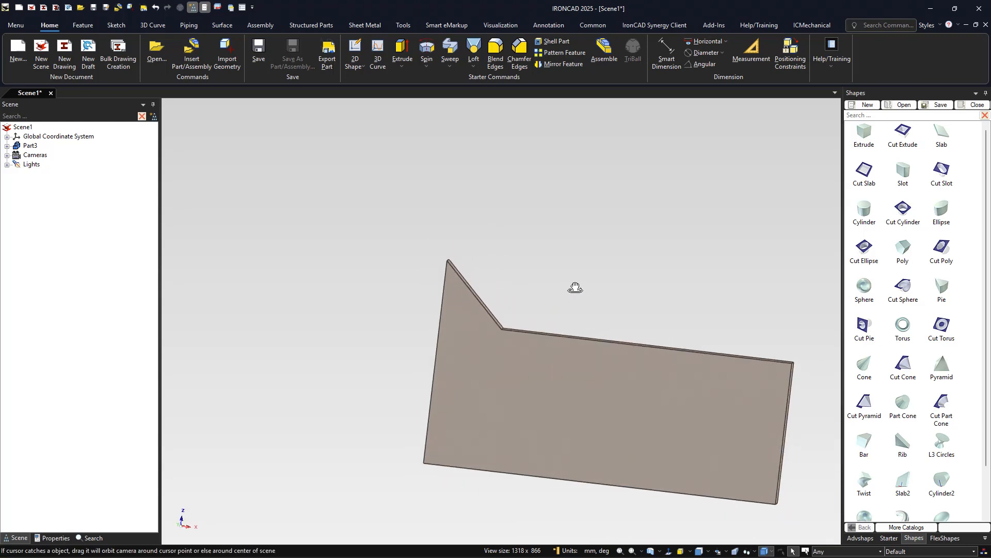
left_click(496, 325)
left_click(480, 326)
left_click(512, 300)
key("F10")
key("space")
left_click_drag(445, 321, 445, 462)
left_click_drag(443, 395, 445, 405)
key("space")
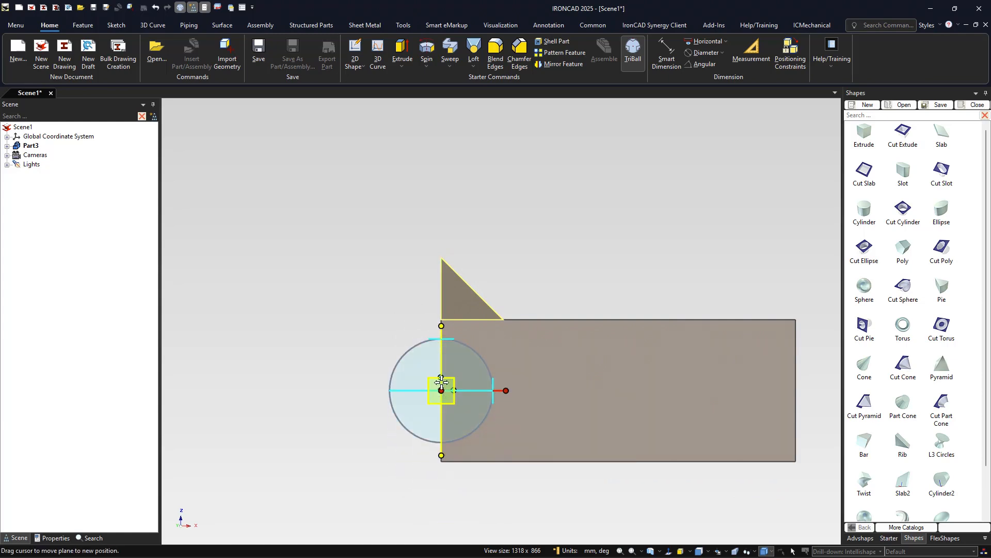
right_click(445, 375)
left_click(472, 502)
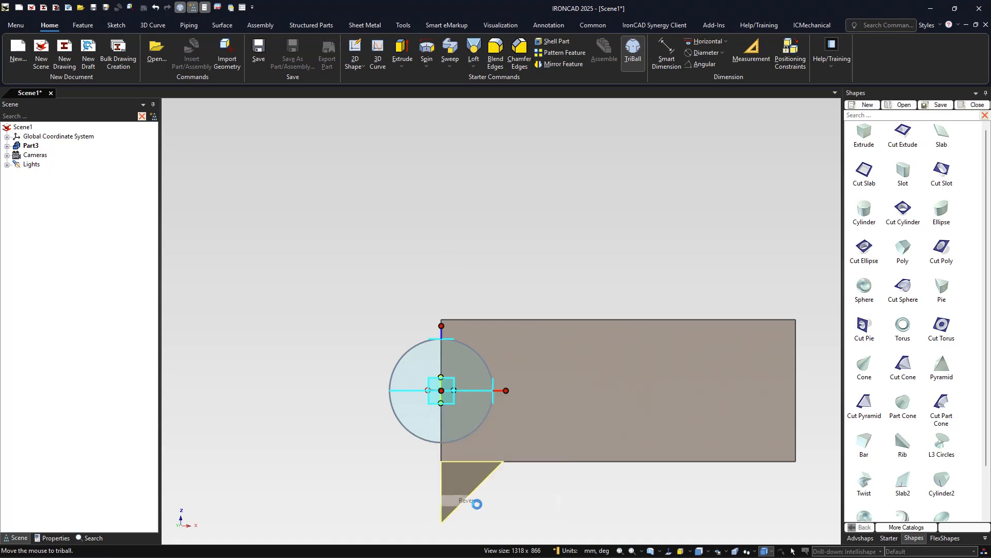
key("ctrl+z")
Create a mirrored copy of the rib on the block's underside about the TriBall's horizontal plane
right_click(442, 379)
mouse_move(501, 515)
left_click(587, 526)
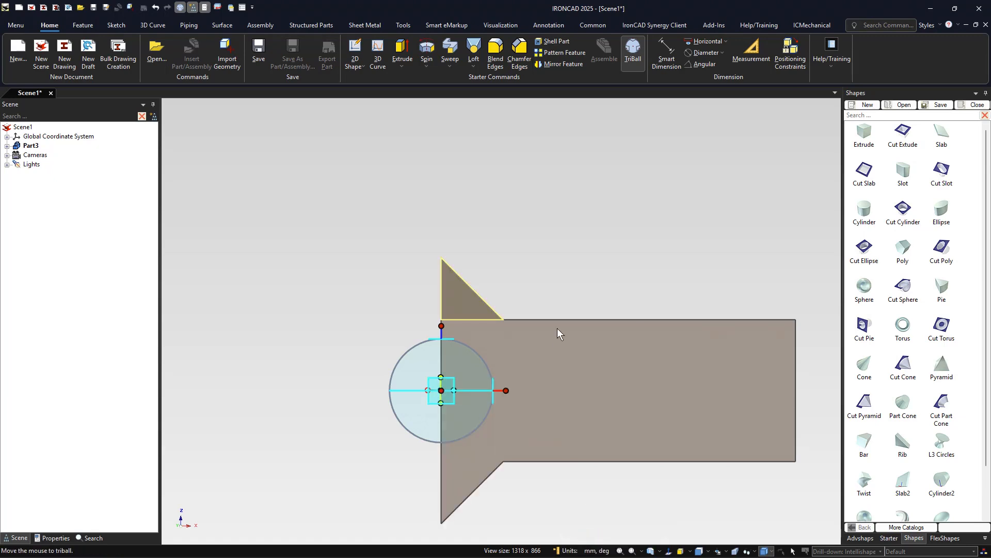
left_click(556, 293)
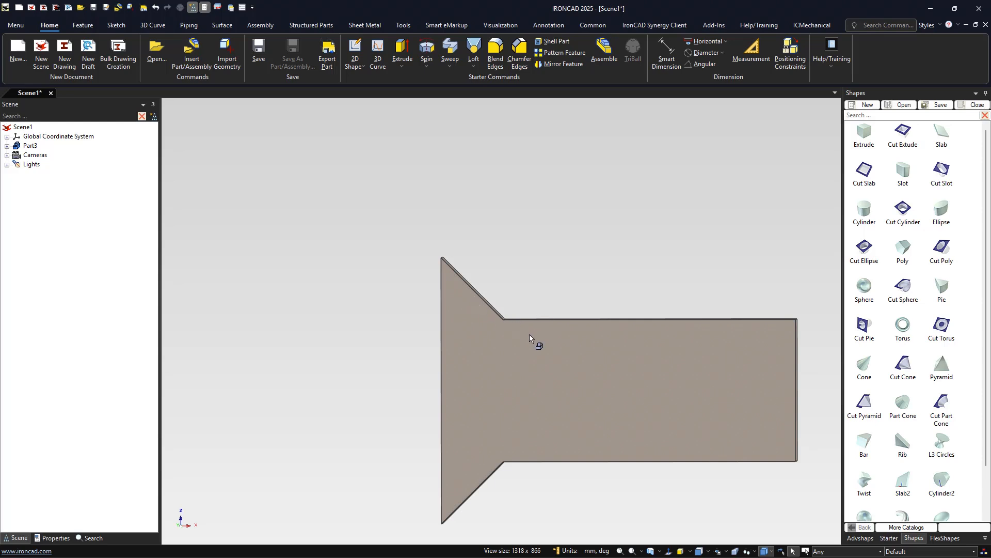
left_click_drag(559, 284, 522, 243)
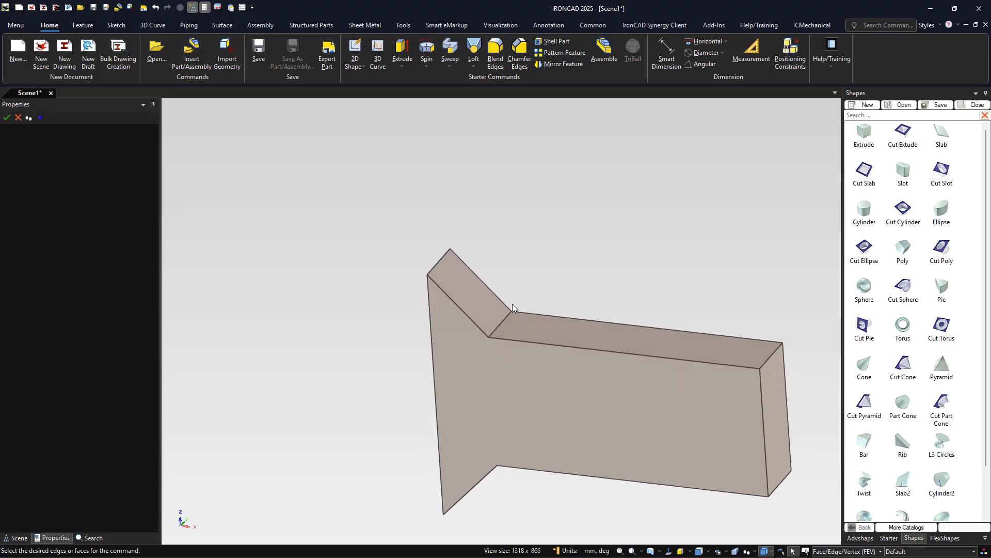
scroll(512, 303, "up", 3)
left_click(507, 325)
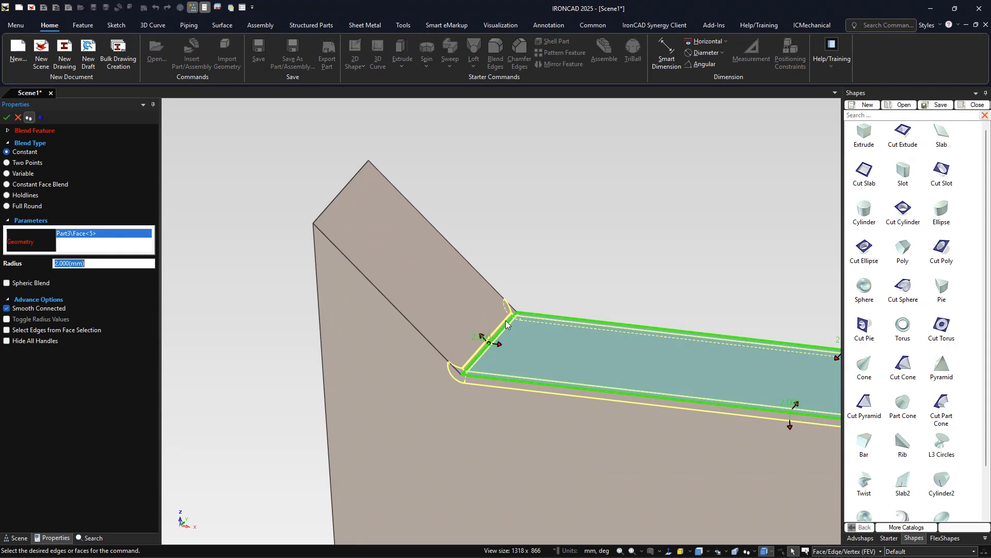
right_click(132, 233)
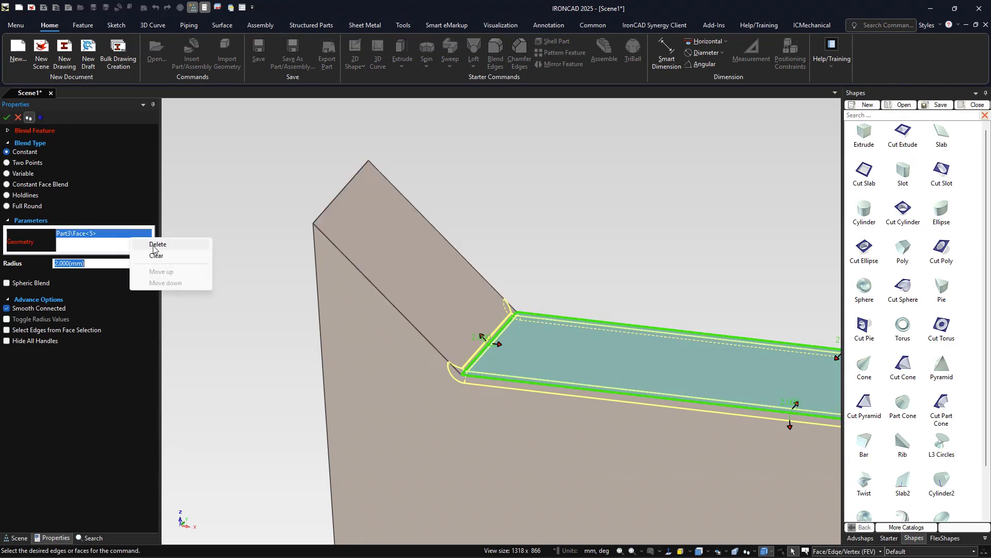
left_click(149, 243)
Blend the two inner edges where the upper and lower ribs meet the block with a 30 mm radius
left_click(490, 344)
type("30")
key("Return")
scroll(480, 382, "down", 3)
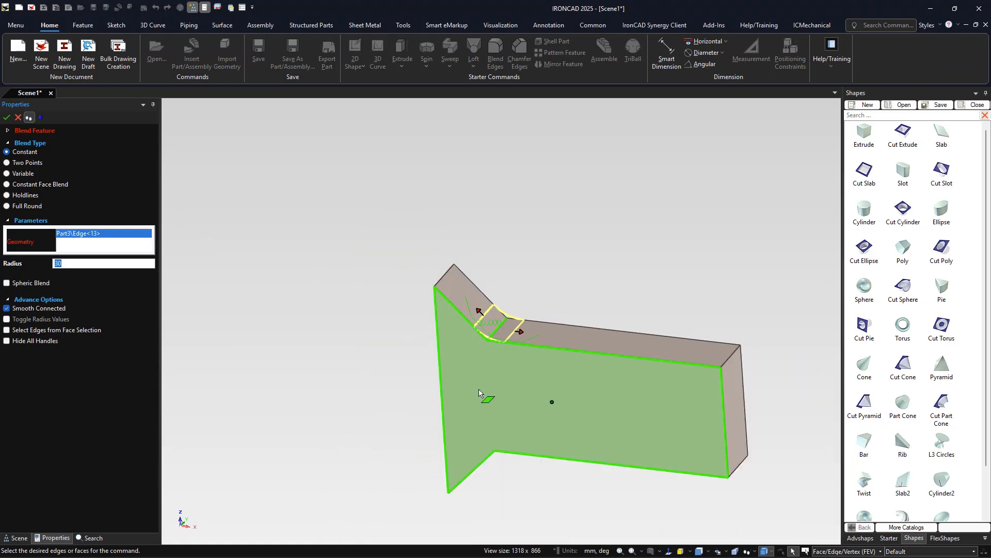
middle_click_drag(479, 382, 485, 236)
scroll(502, 411, "up", 2)
left_click(500, 467)
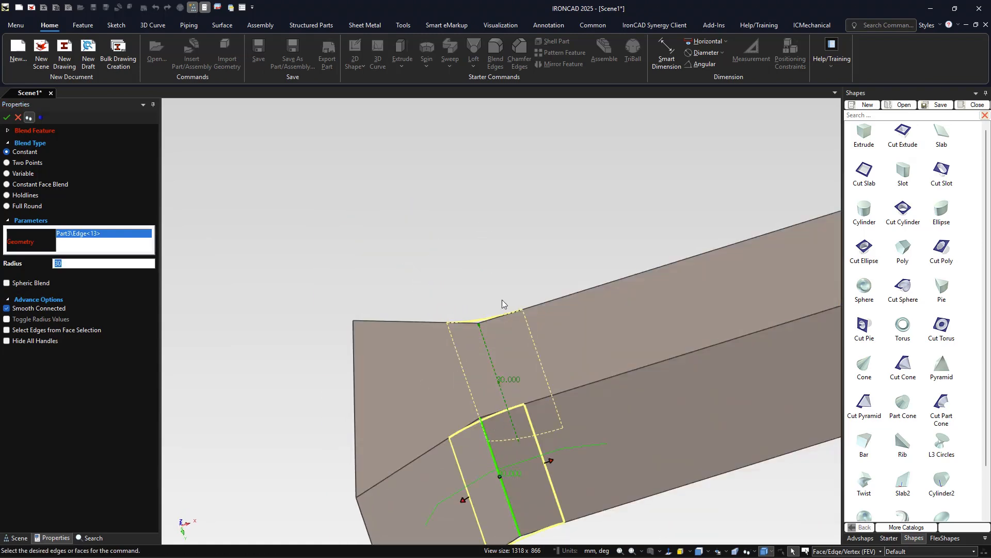
middle_click_drag(502, 314, 503, 414)
left_click(6, 122)
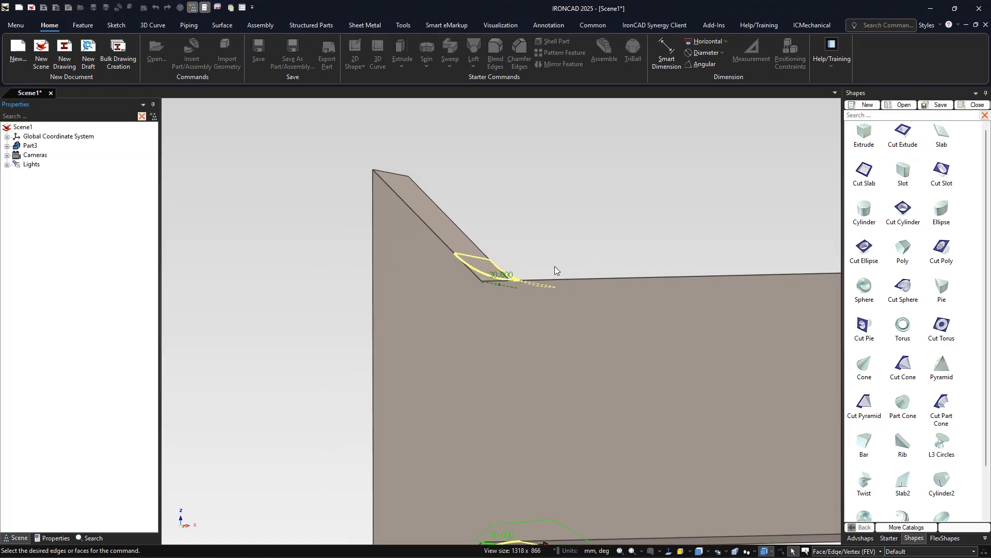
Blend the lower edge of the block's far end with an 80 mm radius
scroll(554, 265, "down", 5)
middle_click_drag(529, 261, 516, 299)
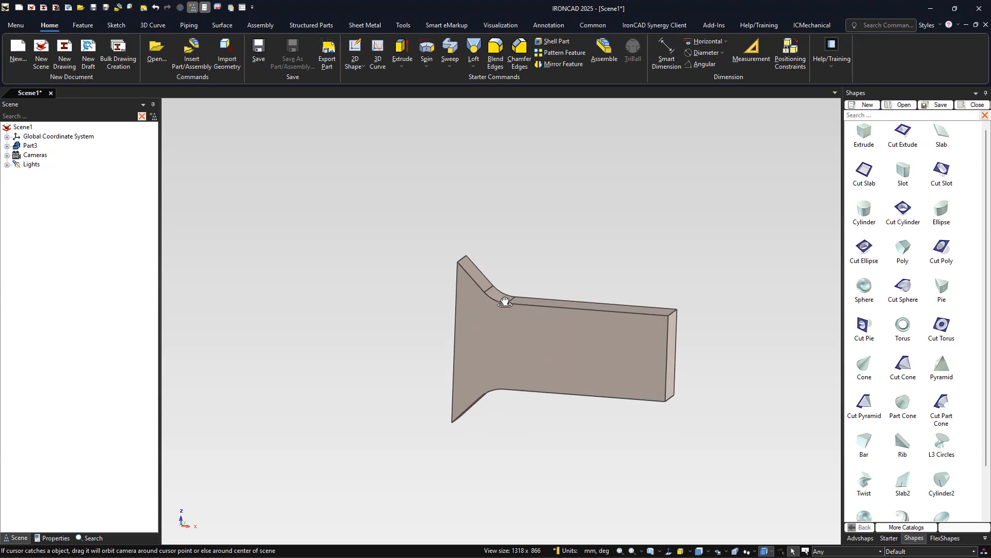
scroll(520, 303, "up", 3)
scroll(520, 303, "down", 1)
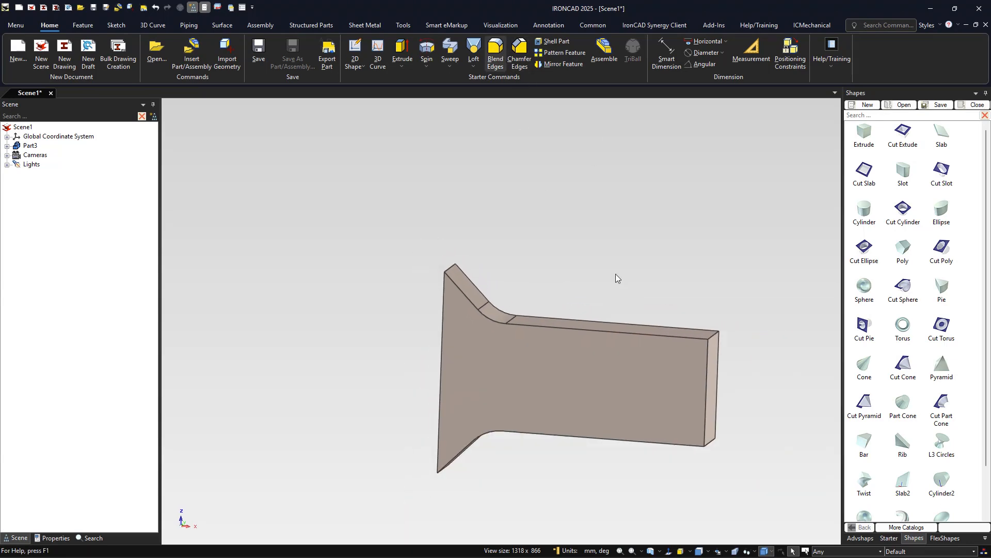
middle_click_drag(708, 376, 697, 394)
scroll(694, 429, "up", 3)
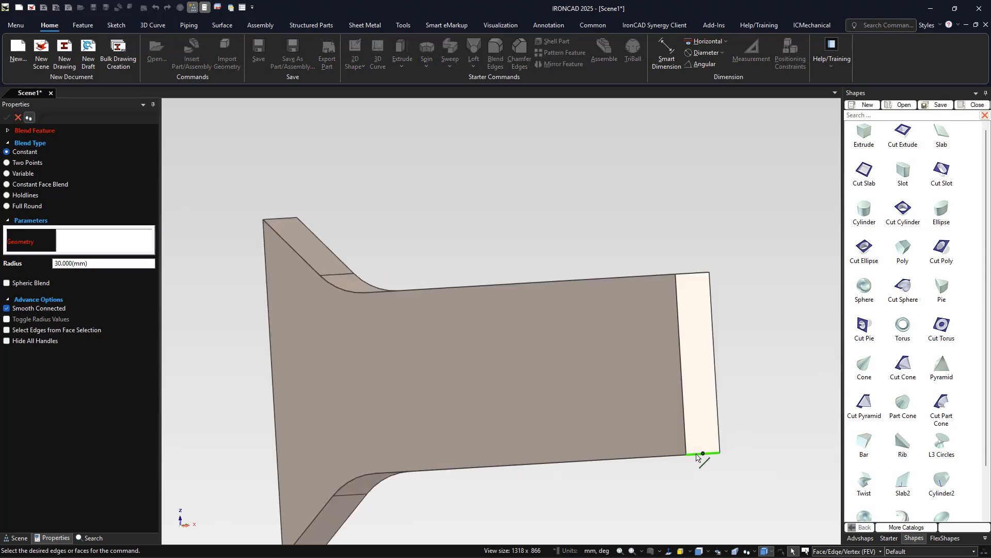
left_click(703, 453)
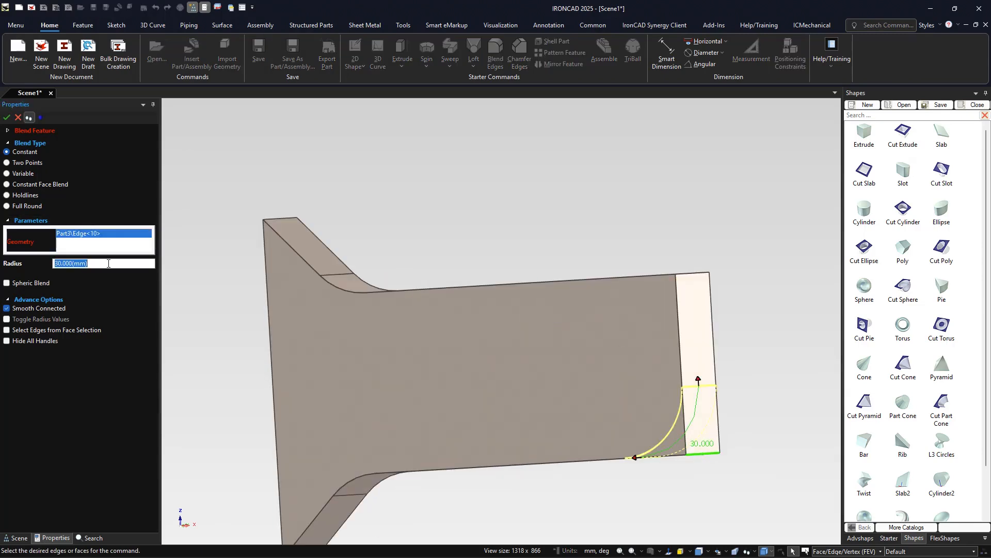
key("Return")
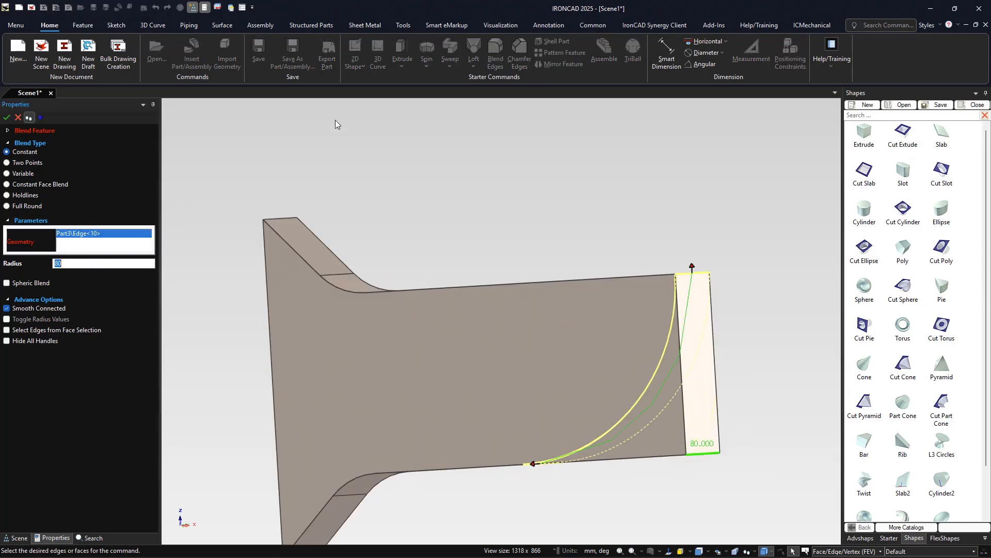
left_click(6, 117)
Place a rectangular cut on the front face near the upper rib and align its top side with the block's upper edge
key("F5")
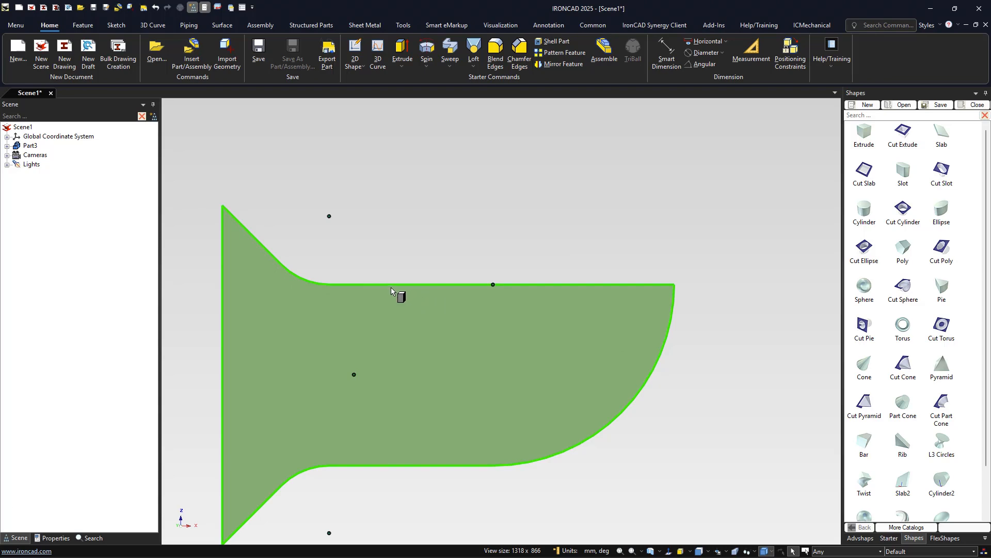
left_click_drag(393, 289, 385, 301)
mouse_move(386, 249)
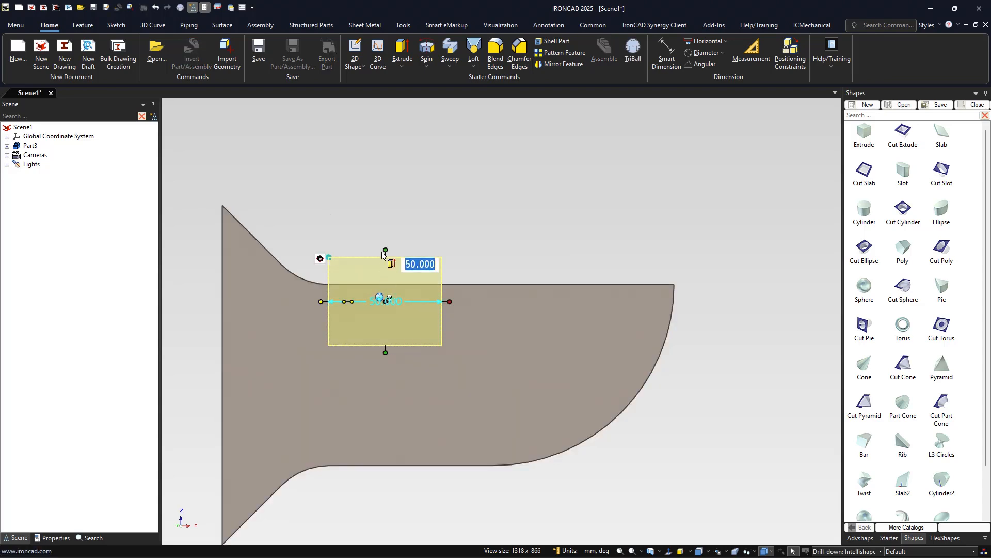
left_click_drag(386, 249, 385, 284)
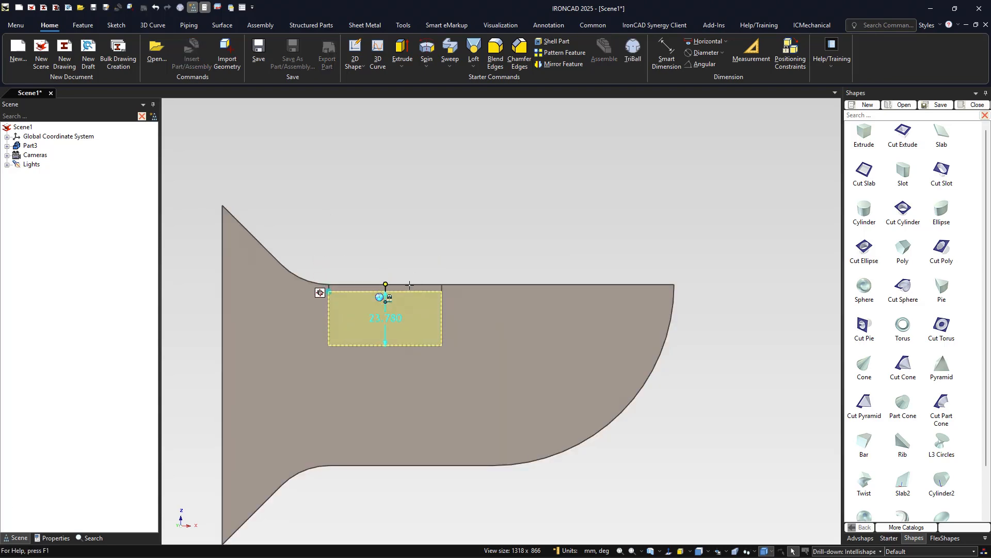
mouse_move(388, 351)
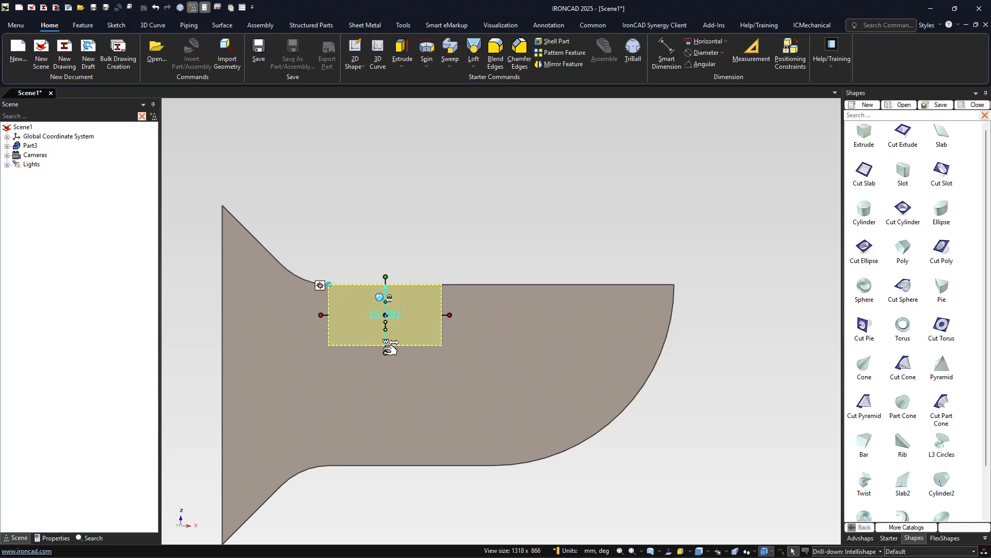
Set the rectangular cut's height to 16 mm and its length along the block to 25 mm
left_click_drag(388, 345, 386, 347)
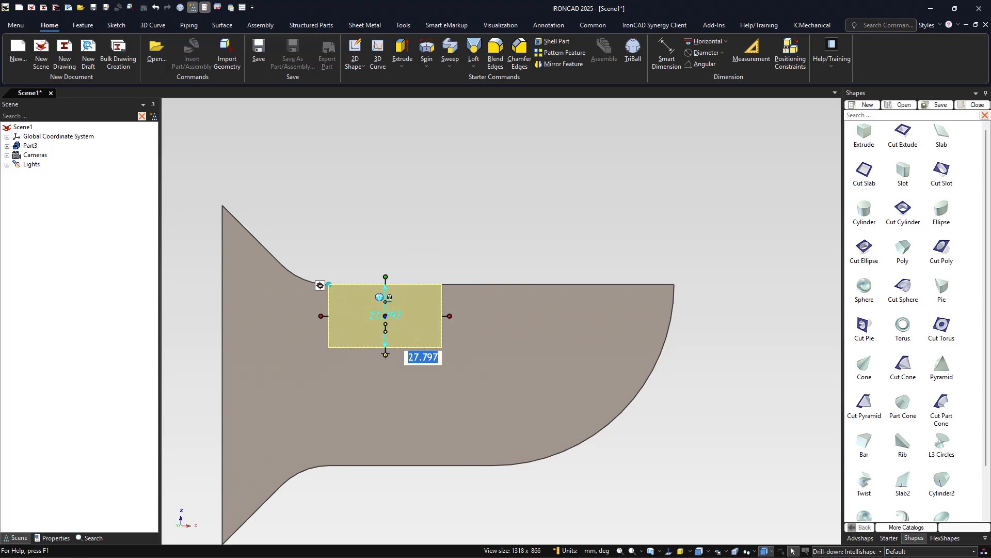
type("16")
key("Return")
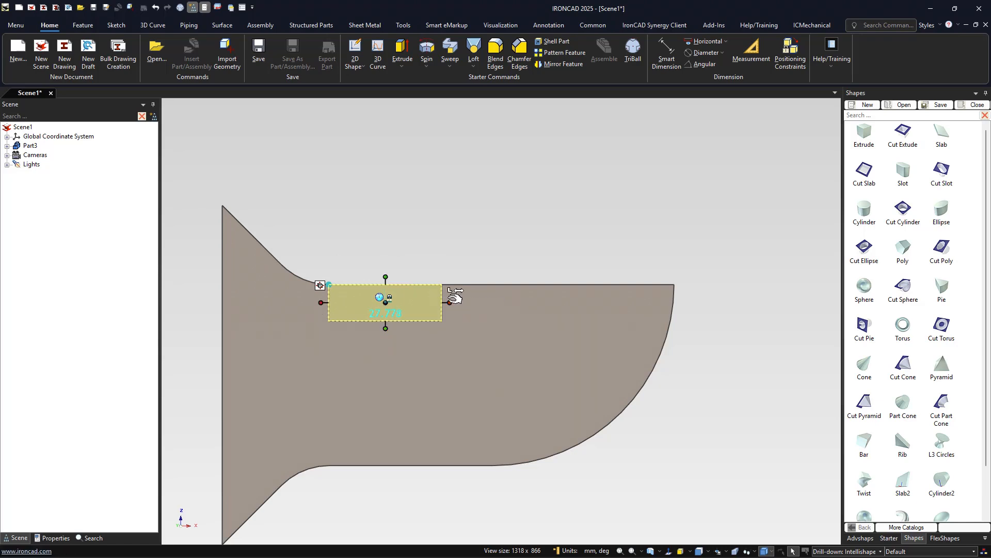
left_click_drag(456, 303, 435, 303)
type("20")
key("Return")
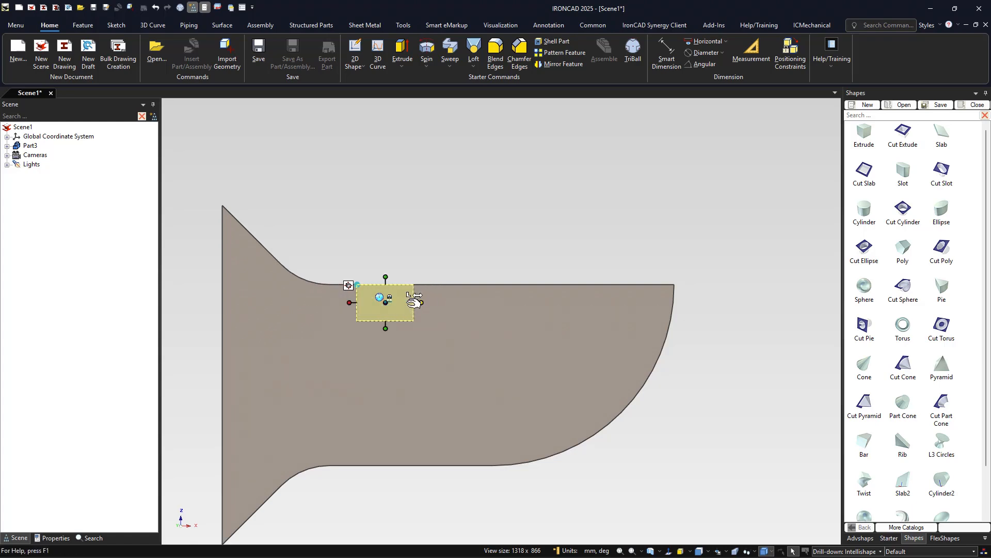
left_click(390, 248)
Extend the rectangular cut's depth through the full thickness of the block
scroll(469, 290, "up", 3)
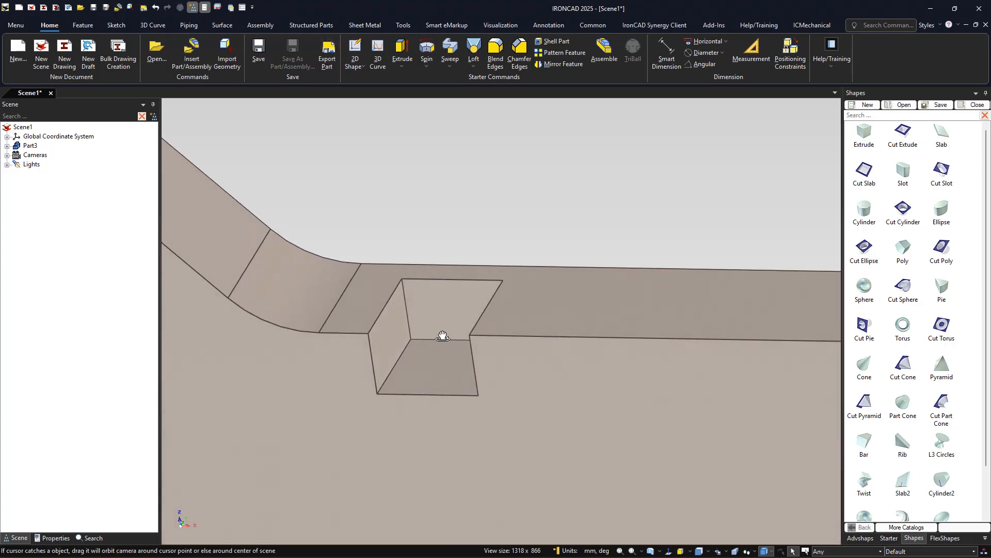
left_click(460, 309)
left_click(462, 308)
left_click_drag(465, 302, 518, 264)
left_click(493, 258)
scroll(482, 265, "up", 2)
middle_click_drag(484, 269, 429, 398)
scroll(421, 402, "down", 3)
Reposition the rectangular cut along the block by editing its distance from the flared end's straight vertical edge
left_click(432, 403)
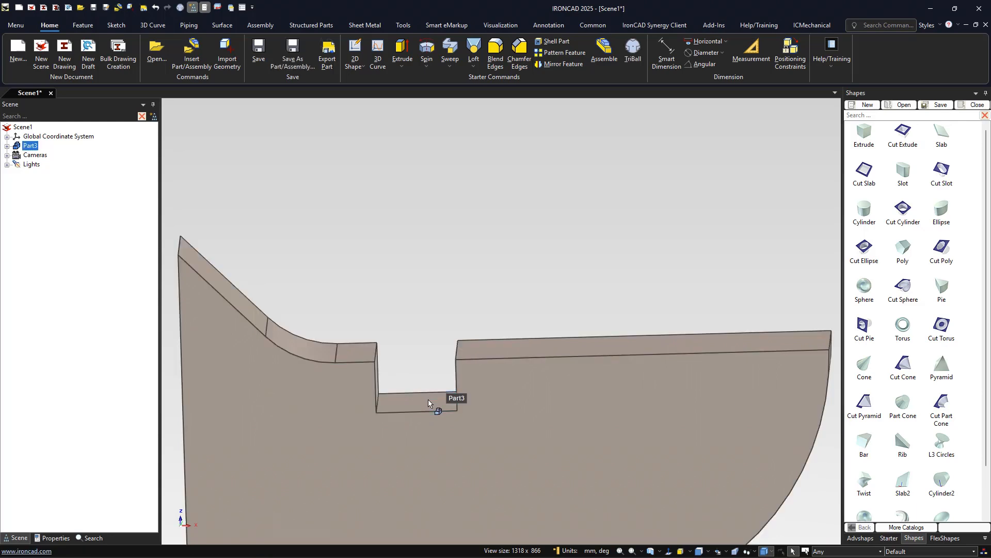
left_click(433, 402)
key("F7")
key("F10")
scroll(434, 382, "down", 2)
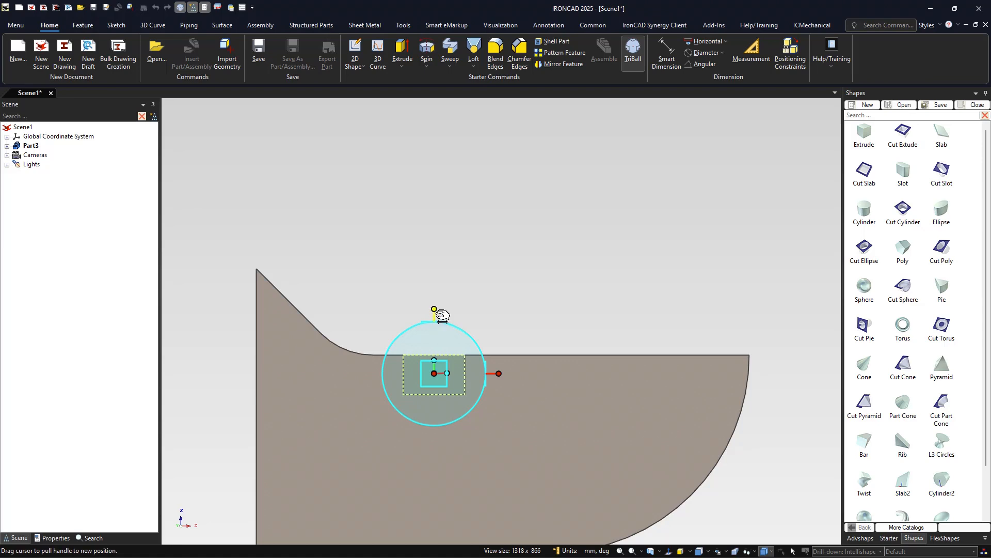
left_click(504, 373)
right_click(505, 373)
left_click(521, 448)
left_click(257, 386)
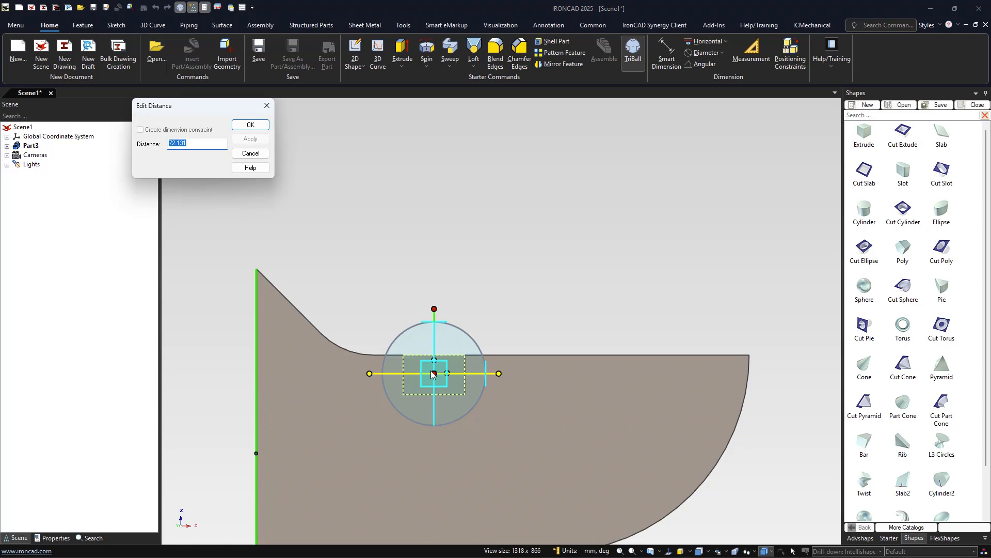
key("Return")
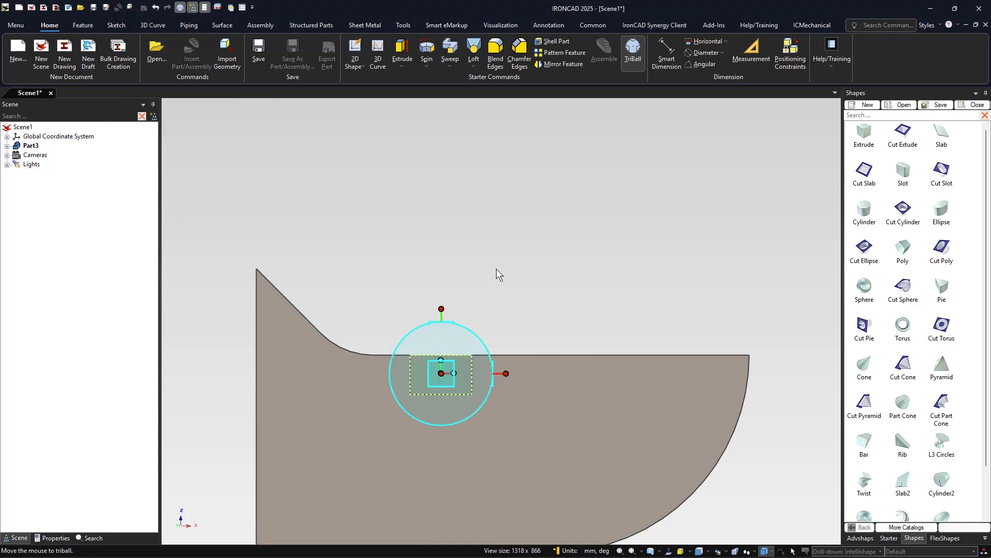
key("F10")
left_click(478, 311)
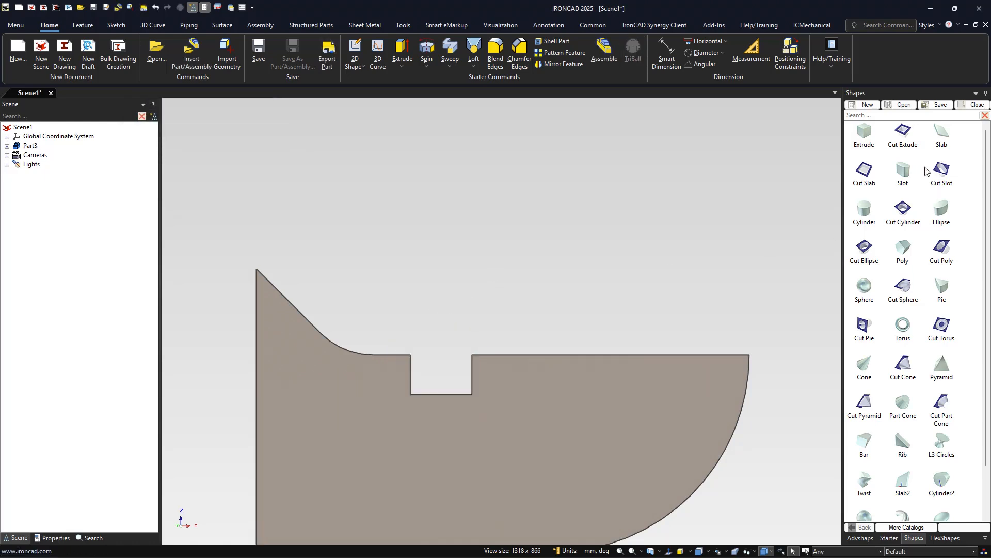
Place a cylindrical cut at the midpoint of the notch's lower edge and set its diameter to 25 mm
left_click_drag(902, 217, 443, 393)
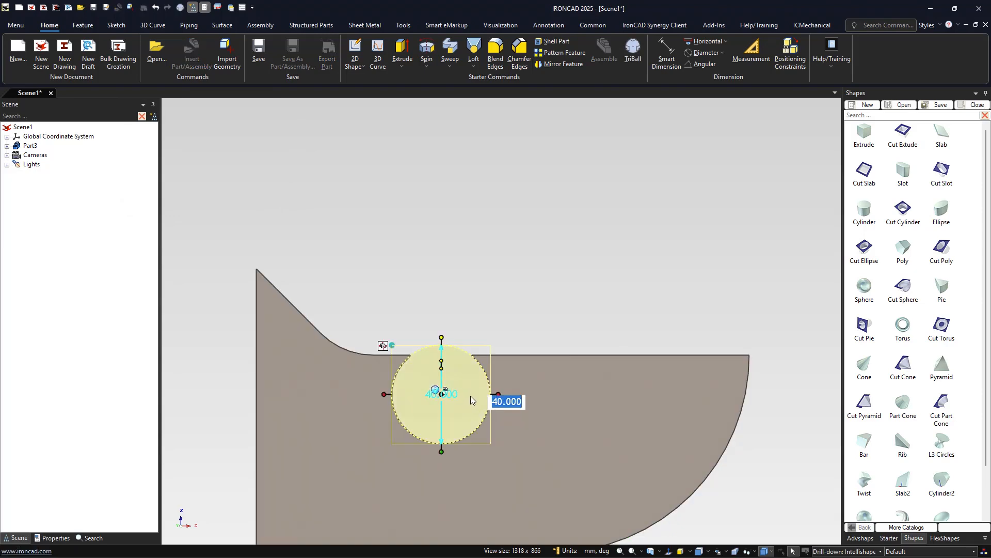
type("25")
key("Return")
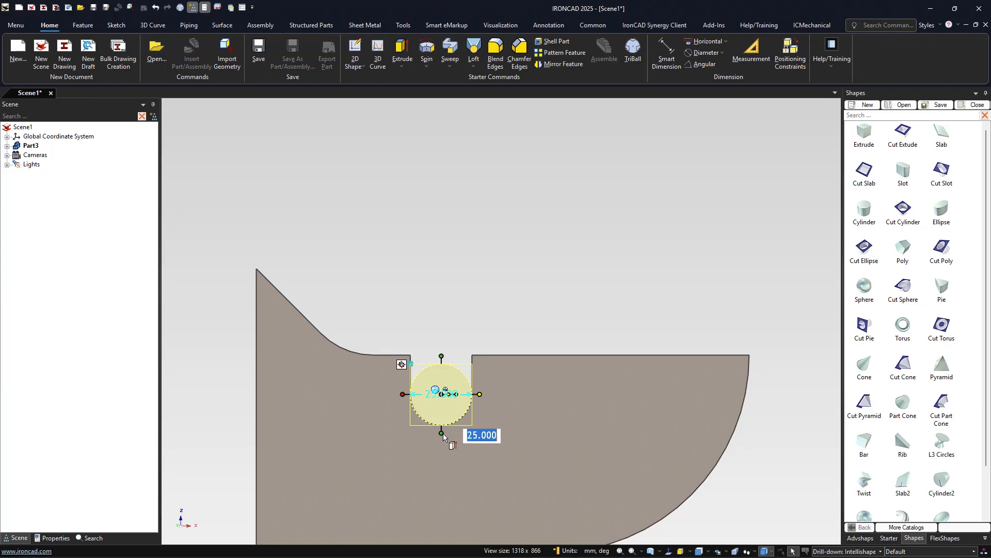
scroll(483, 391, "up", 3)
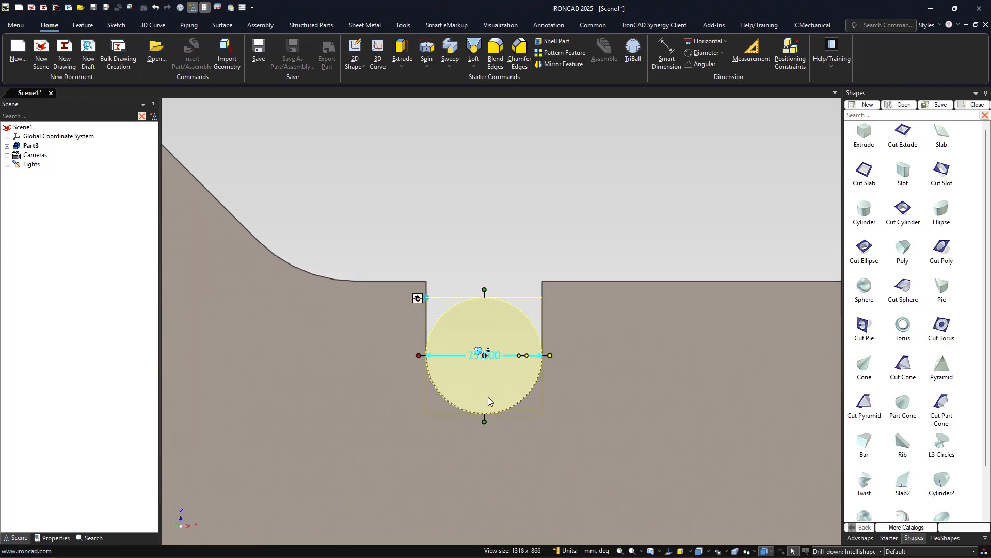
left_click(505, 246)
scroll(503, 317, "up", 4)
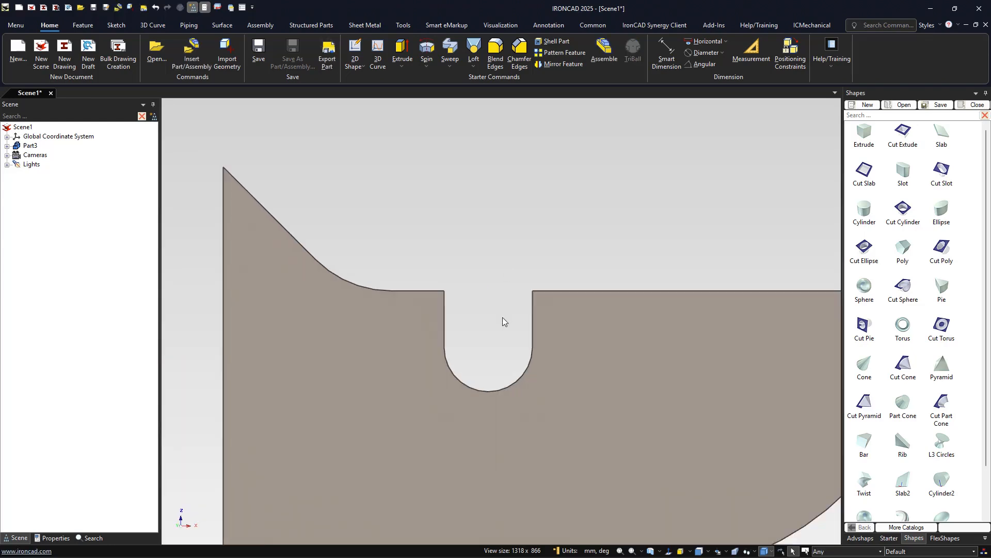
Move the cylindrical cut vertically so its centre lies 26 mm from the block's upper edge
scroll(503, 320, "down", 1)
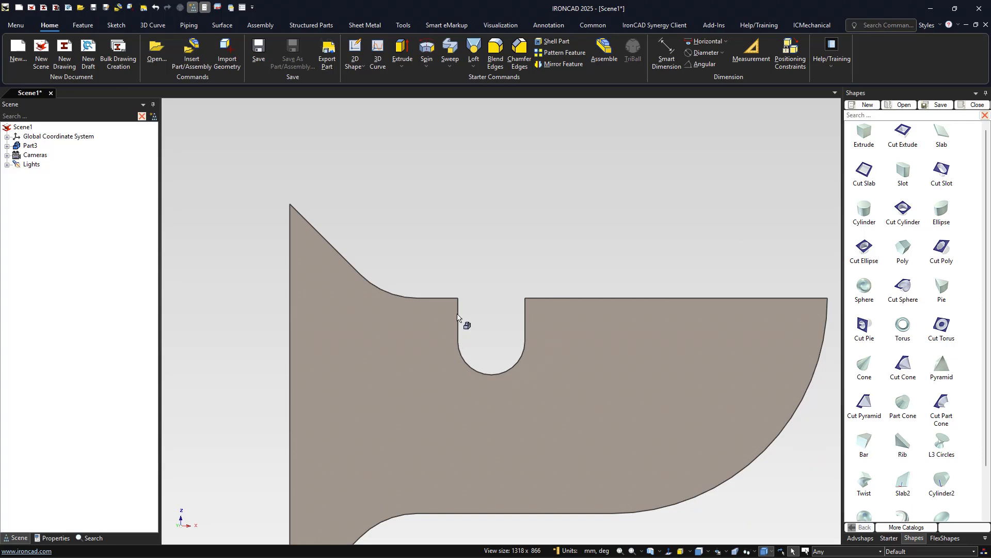
middle_click_drag(488, 375, 504, 409)
left_click(496, 361)
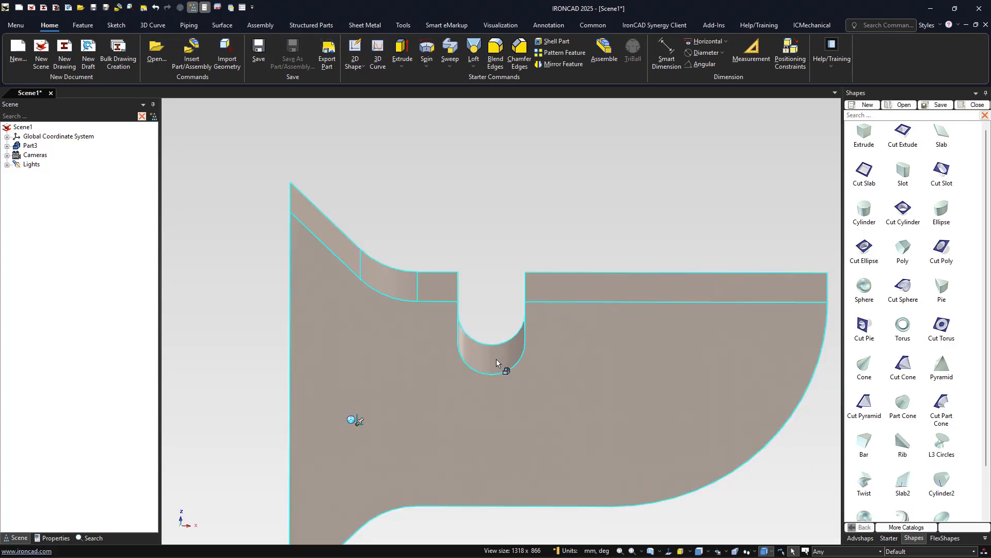
left_click(497, 361)
key("F10")
key("F7")
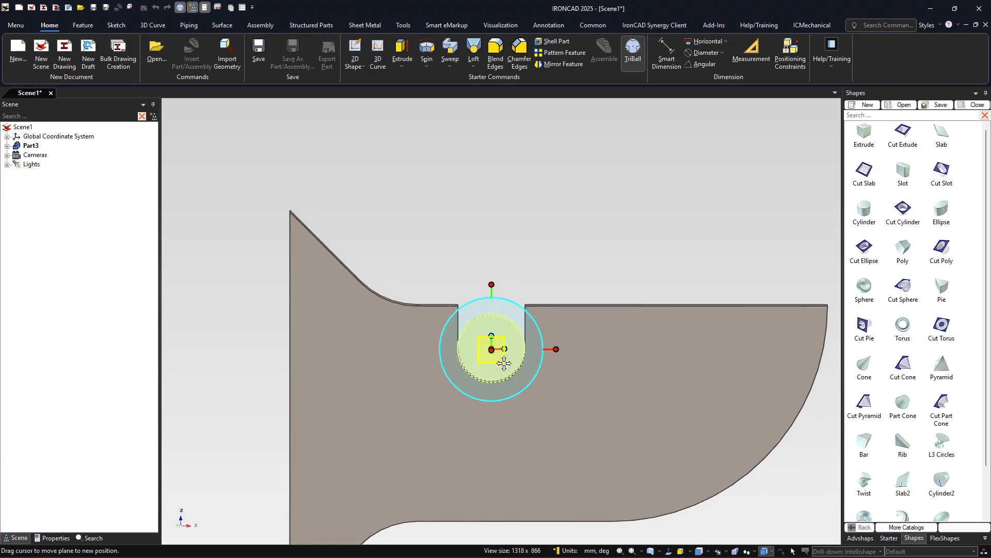
right_click(495, 284)
left_click(542, 356)
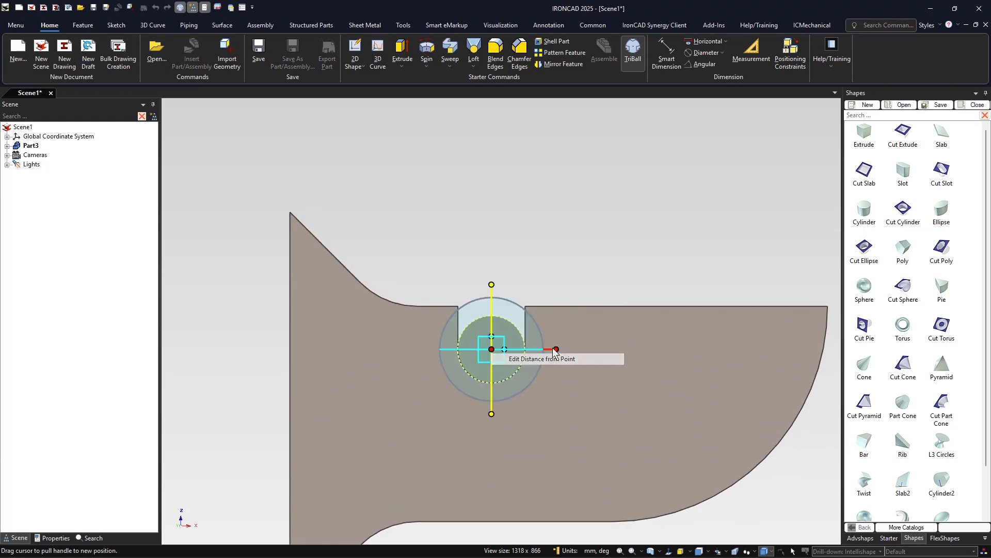
left_click(599, 306)
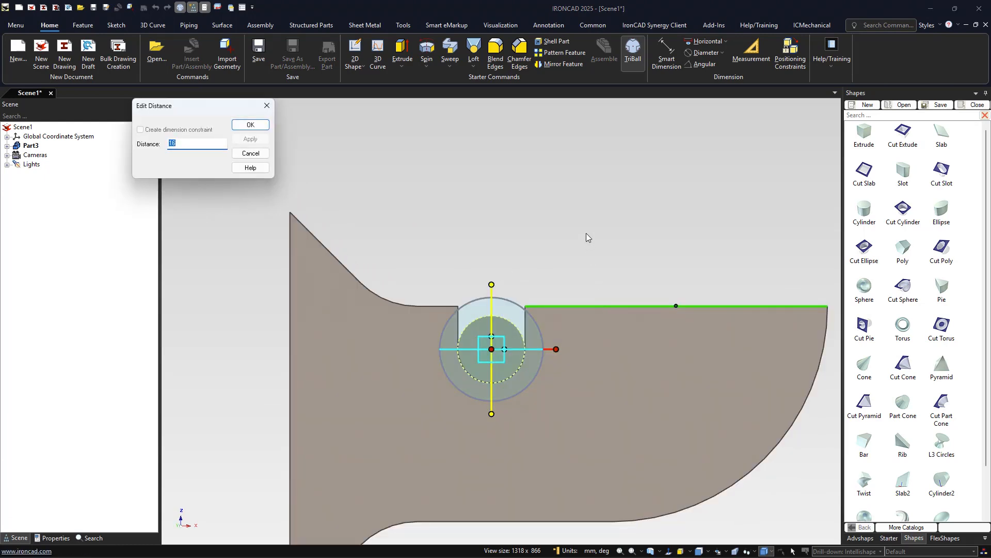
type("26")
key("Return")
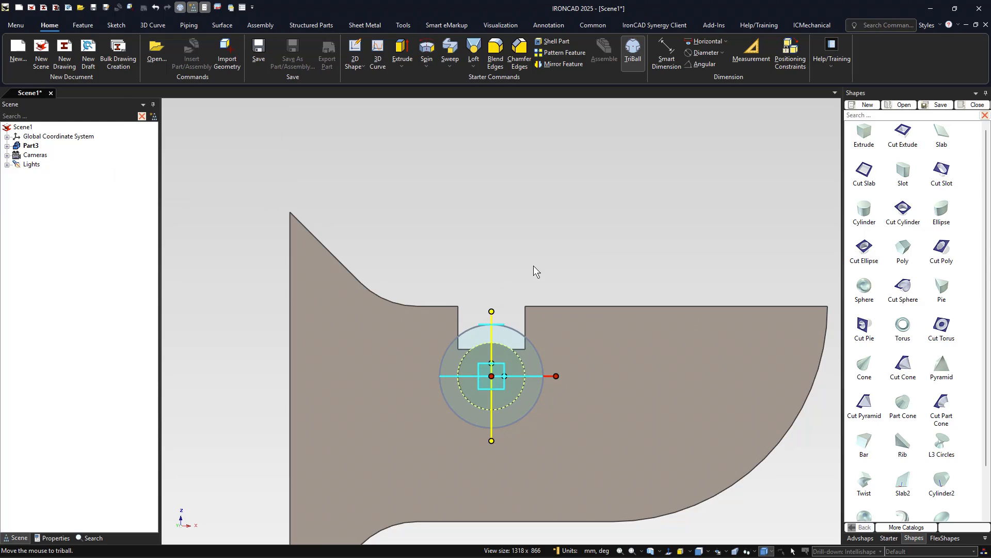
Extend the rectangular cut's lower side to the cylindrical cut's centre, making it 26 mm high
left_click(529, 338)
left_click(525, 354)
left_click(517, 353)
left_click_drag(491, 356, 524, 378)
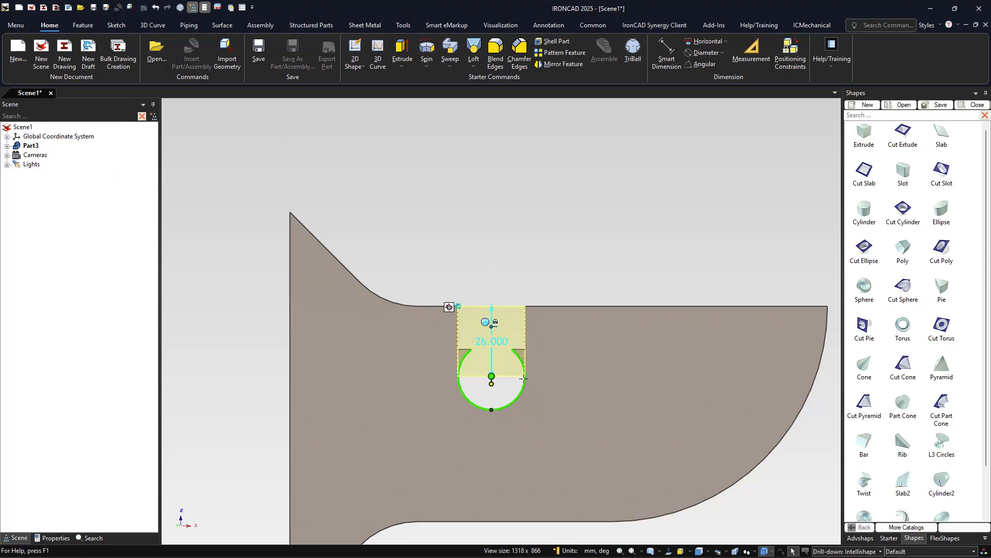
left_click(535, 217)
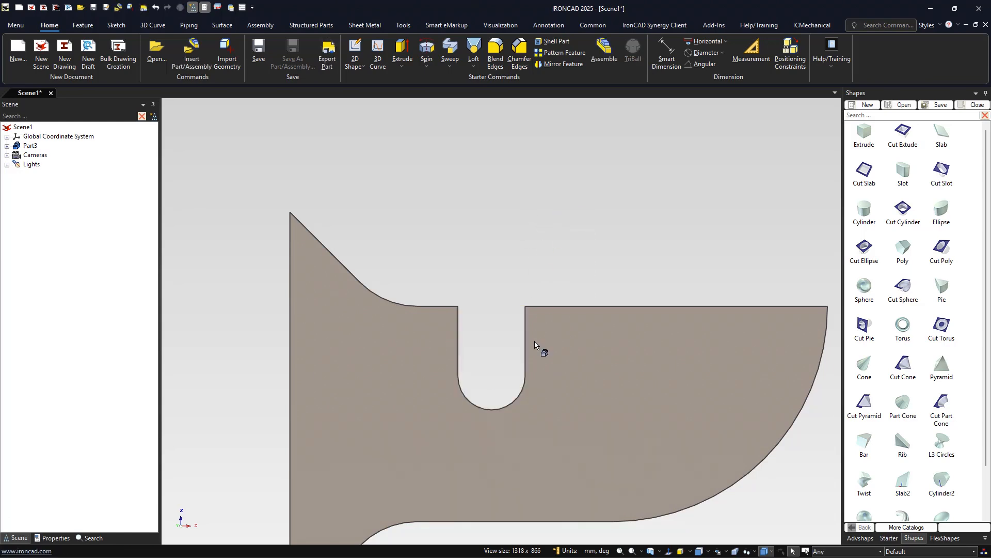
Undo the deepening of the first slot's cylindrical and rectangular cuts
middle_click_drag(540, 285, 550, 325)
left_click(521, 318)
left_click(521, 318)
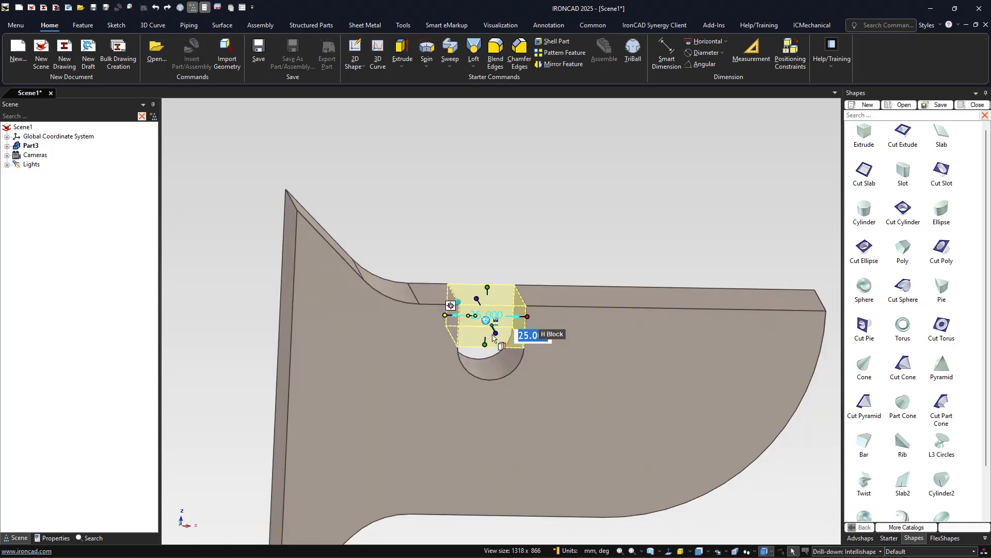
left_click(485, 342)
left_click(586, 228)
key("F6")
key("F6")
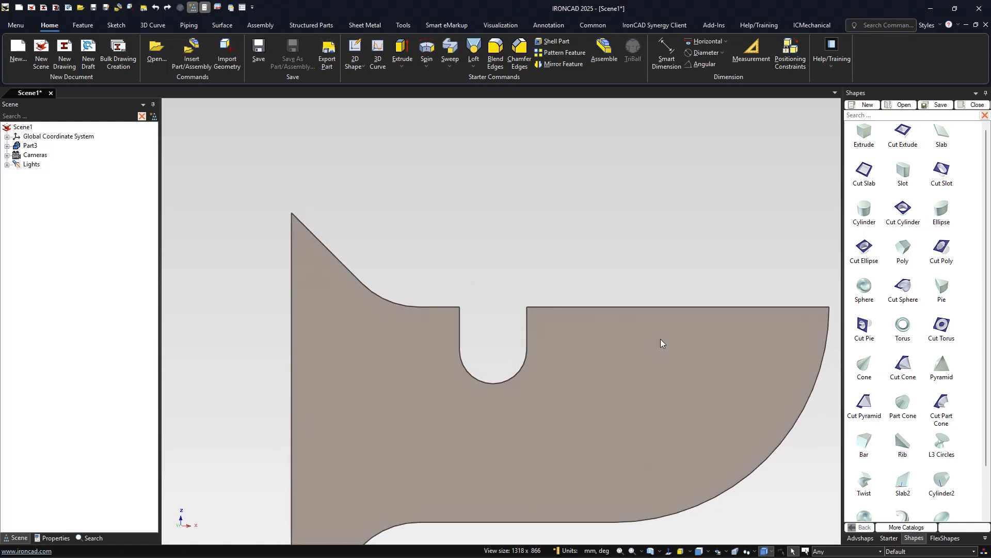
Place a second rectangular cut on the front face near the rounded end, 26 mm high from the upper edge and 40 mm long
left_click_drag(906, 137, 666, 327)
left_click_drag(744, 298, 753, 301)
left_click(665, 393)
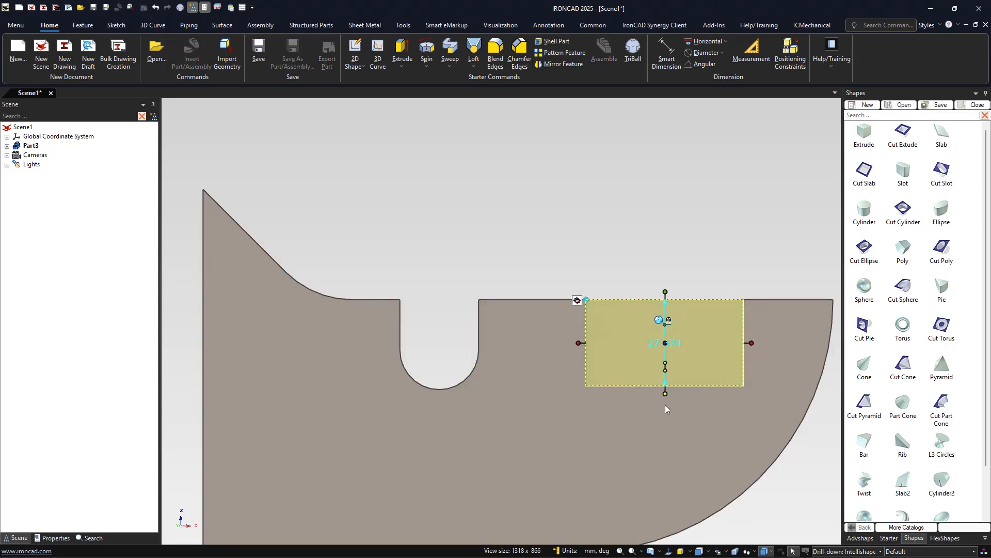
type("26")
key("Return")
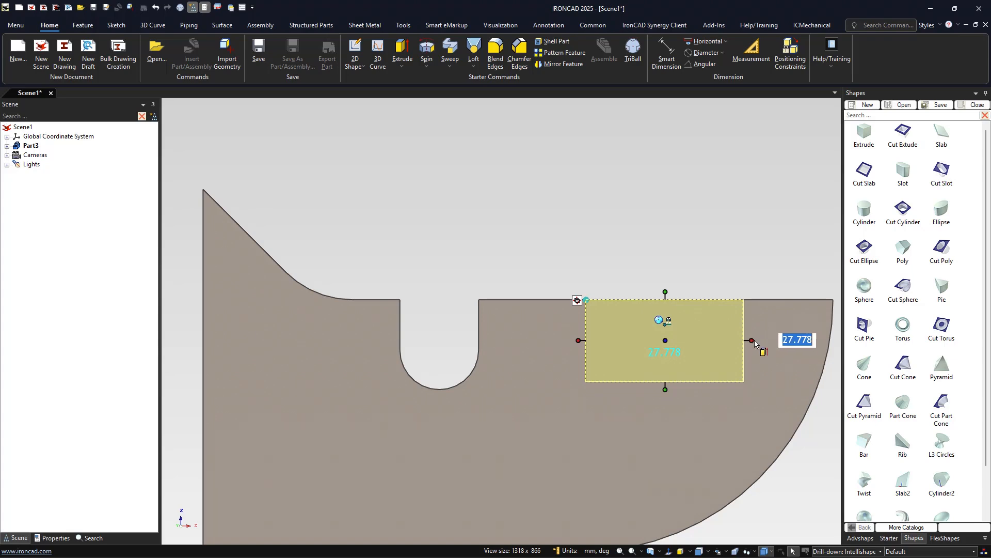
mouse_move(756, 337)
left_mouse_down()
mouse_move(724, 338)
mouse_move(737, 339)
left_mouse_up()
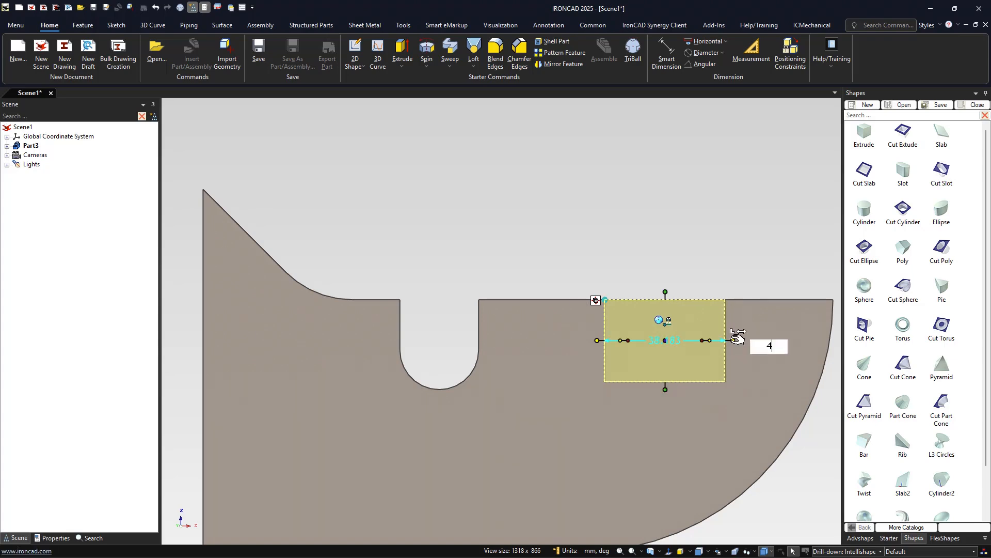
key("Return")
Extend the second rectangular cut's depth through the full thickness of the block
middle_click_drag(708, 271, 727, 256)
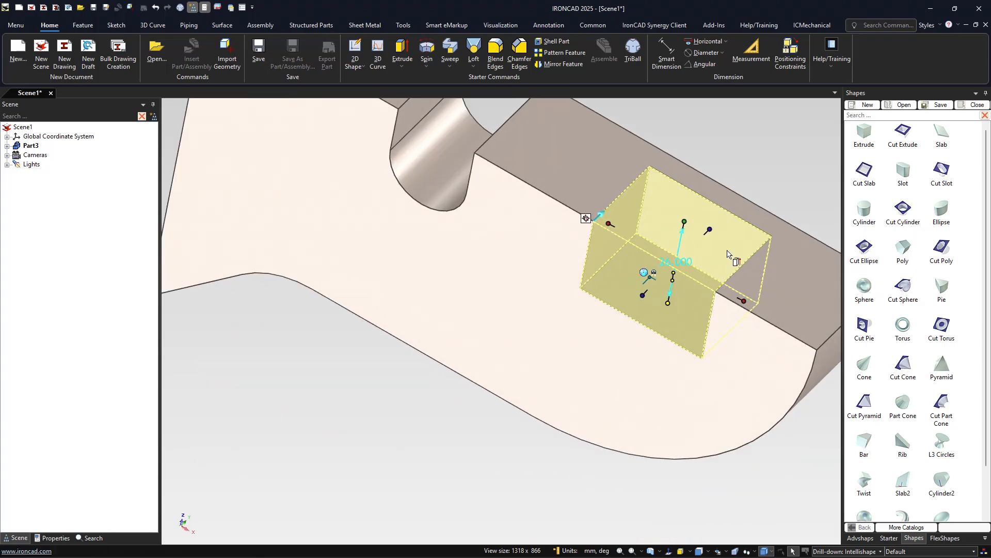
left_click_drag(720, 221, 747, 198)
left_click(773, 167)
Place a cylindrical cut with the default 40 mm diameter at the midpoint of the second notch's lower front edge
scroll(672, 252, "down", 3)
middle_click_drag(672, 252, 617, 288)
scroll(598, 324, "up", 2)
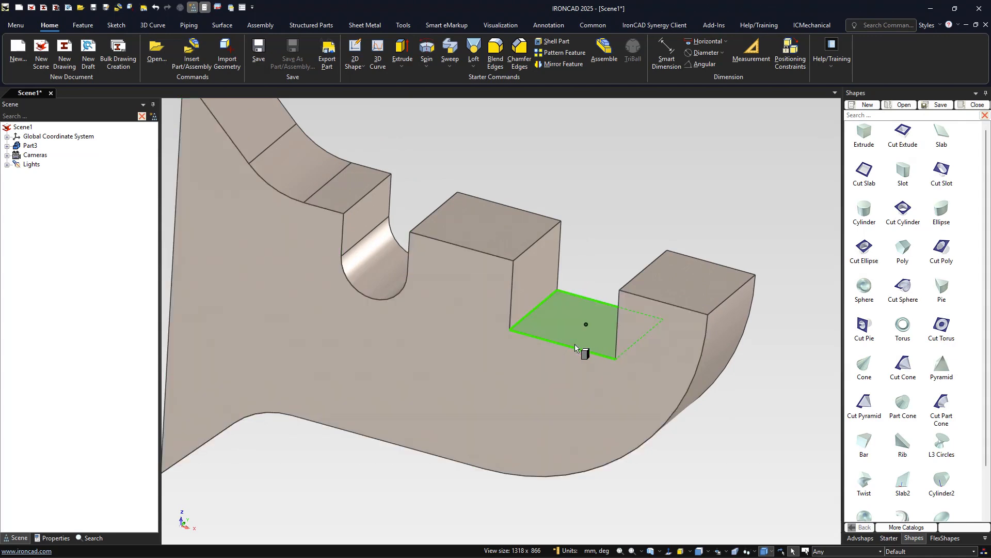
left_click_drag(562, 343, 564, 344)
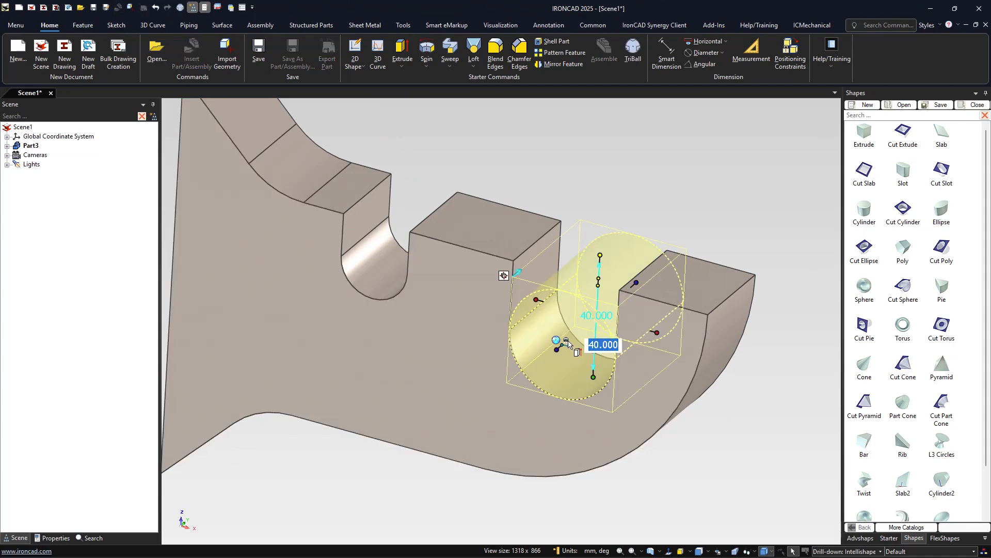
left_click(655, 186)
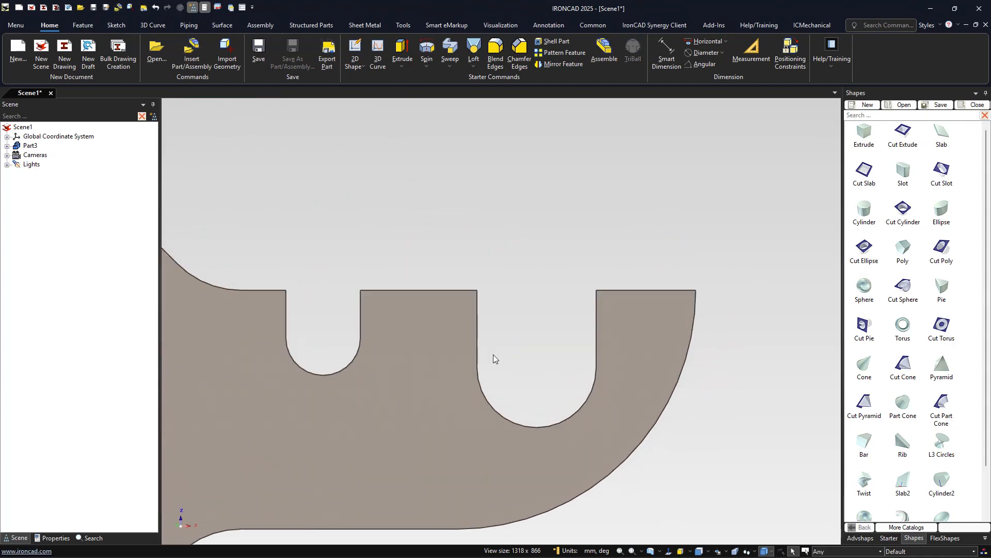
Select the second slot's rectangular and cylindrical cuts together and activate the TriBall on them
scroll(493, 354, "down", 2)
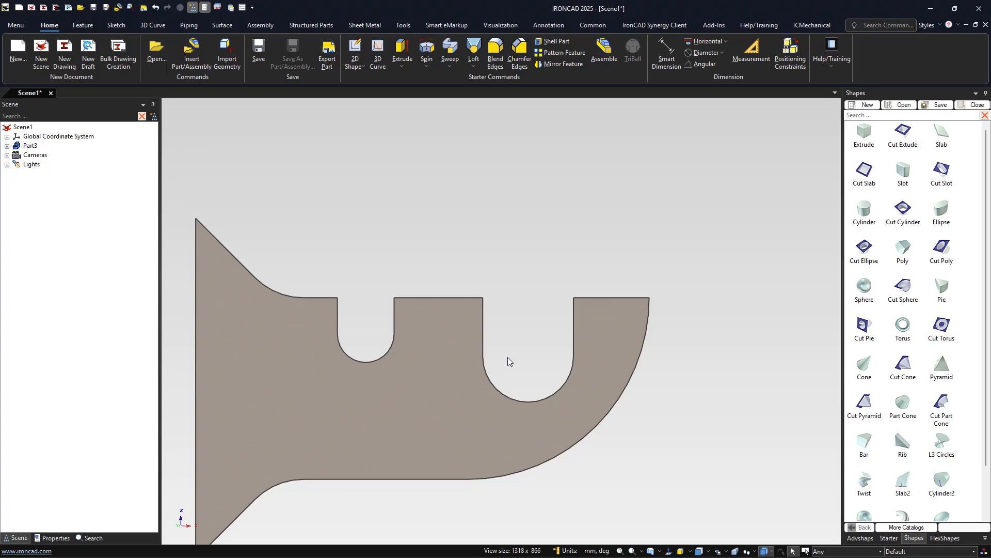
middle_click_drag(537, 350, 503, 331)
left_click(507, 325)
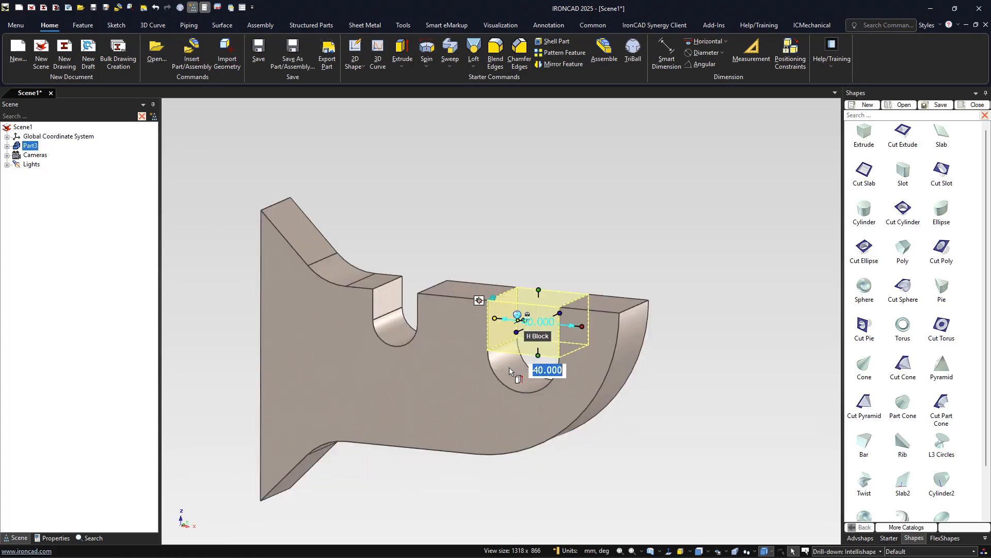
key("F10")
key("F7")
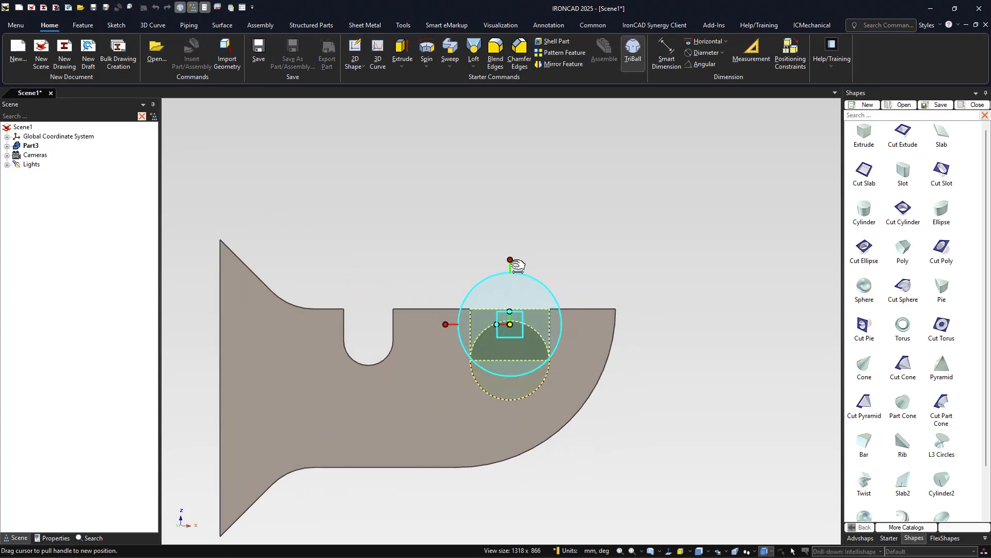
right_click(448, 326)
left_click(515, 376)
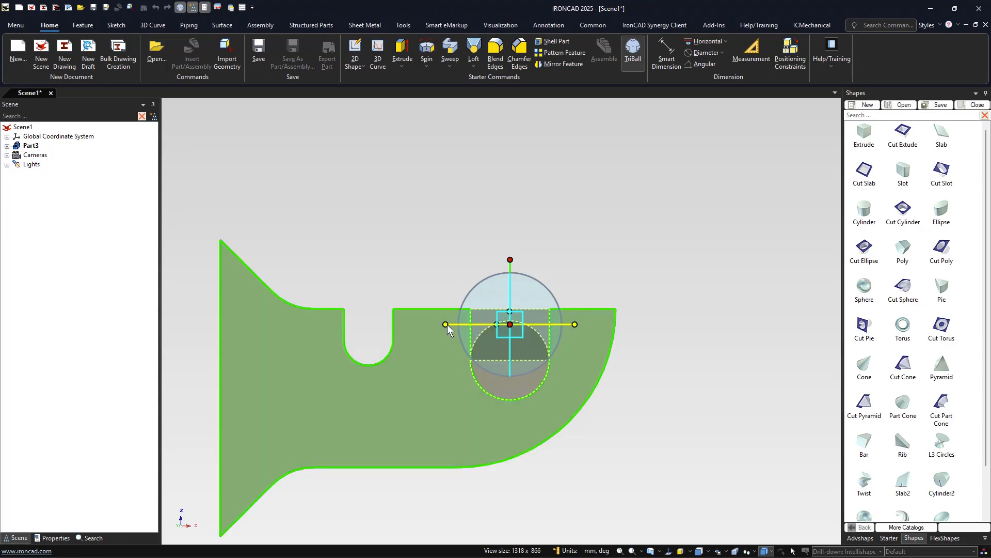
left_click(446, 324)
key("ctrl+z")
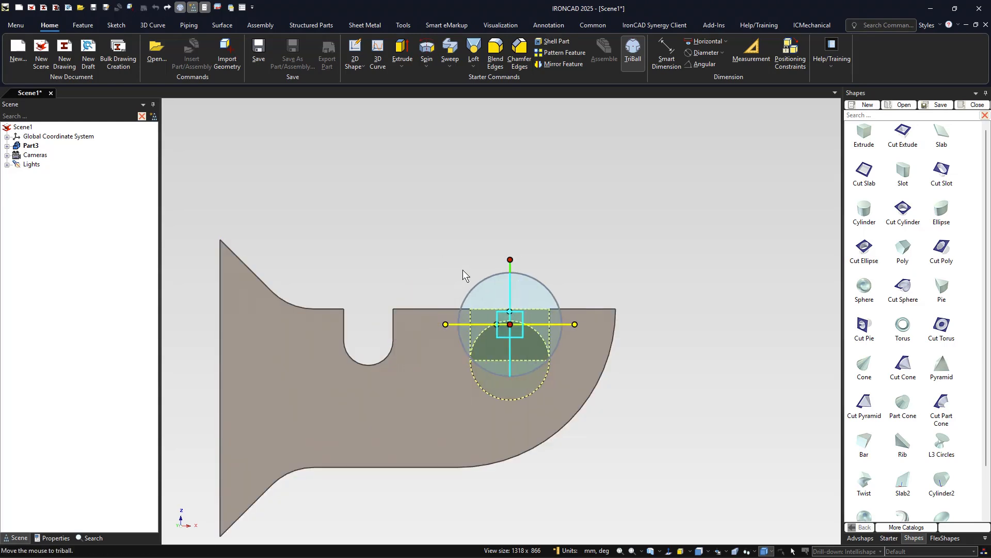
Position both cuts of the second slot 140 mm from the flared end's straight vertical edge
right_click(450, 327)
left_click(516, 401)
left_click(220, 368)
type("140")
key("Return")
left_click(523, 211)
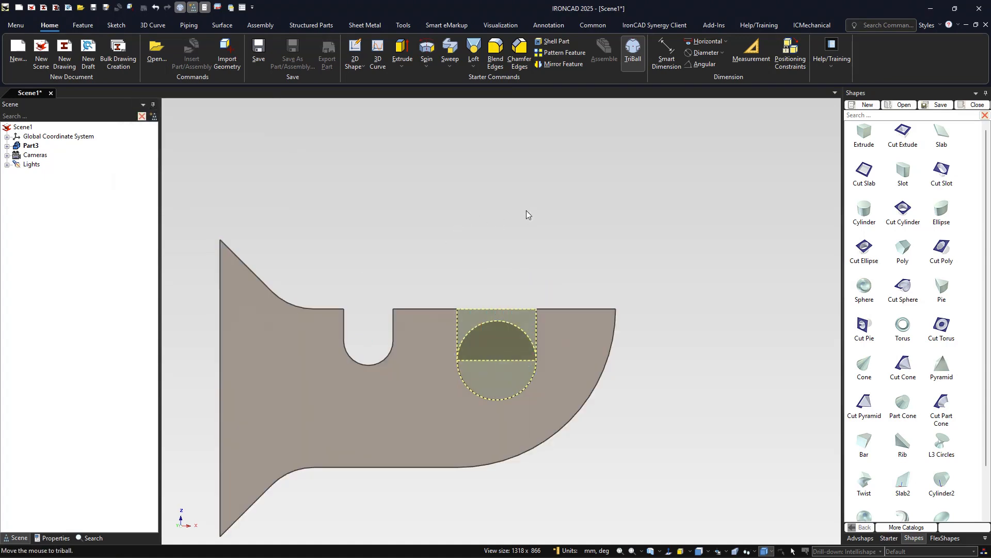
Extract the tangent-connected front edges, from the rounded corner along the underside to the flared end, as a separate 3D curve
middle_click_drag(562, 219, 520, 271)
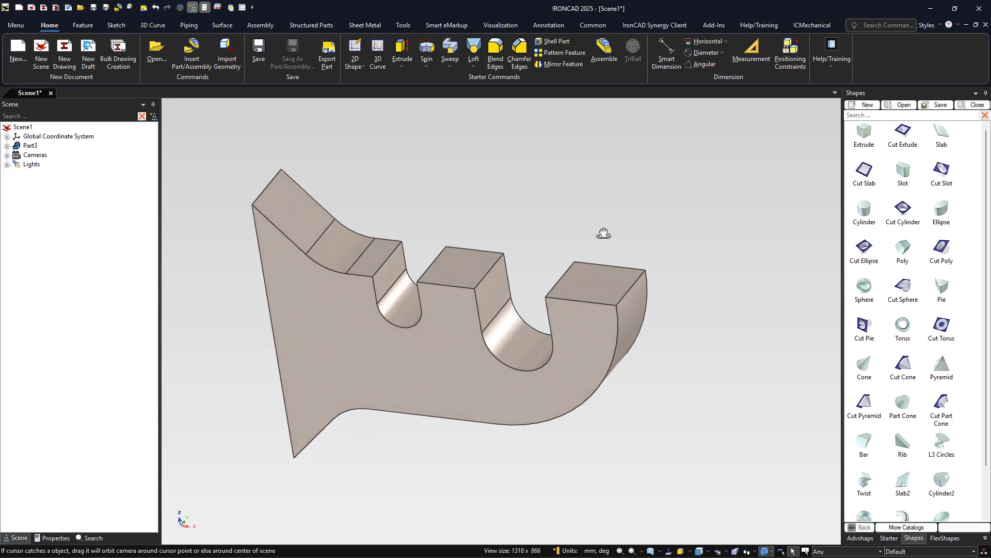
scroll(612, 303, "up", 5)
left_click(574, 346)
left_click(574, 347)
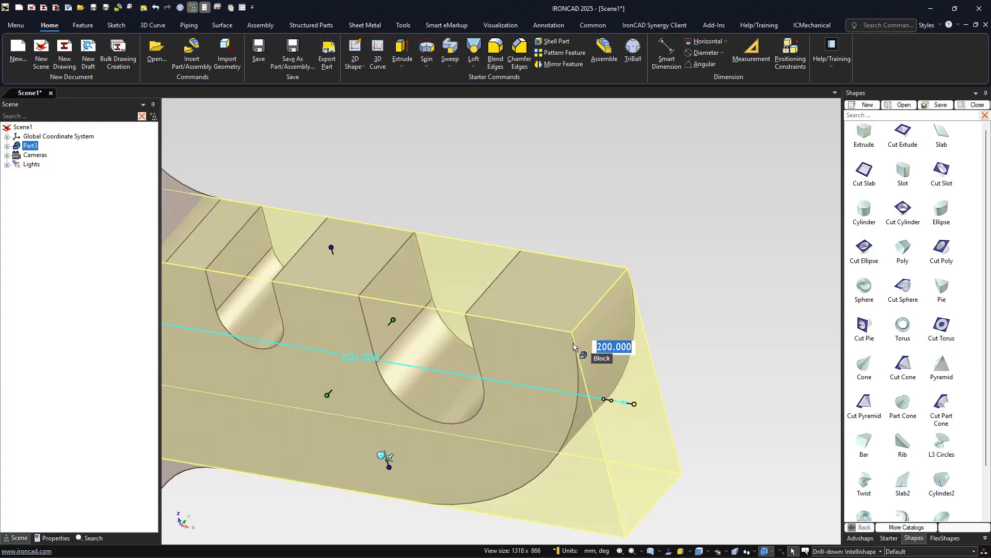
left_click(575, 349)
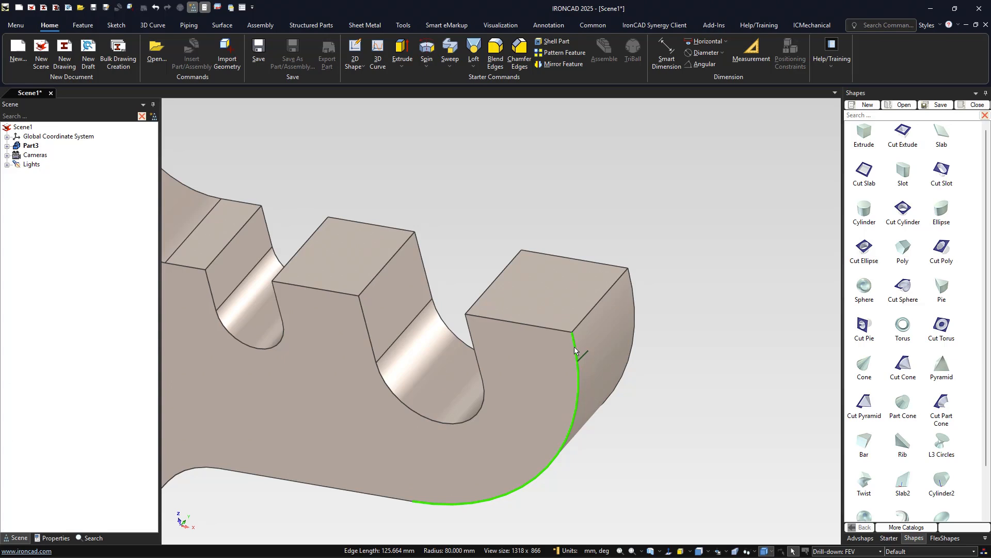
left_click(575, 365)
scroll(548, 376, "down", 2)
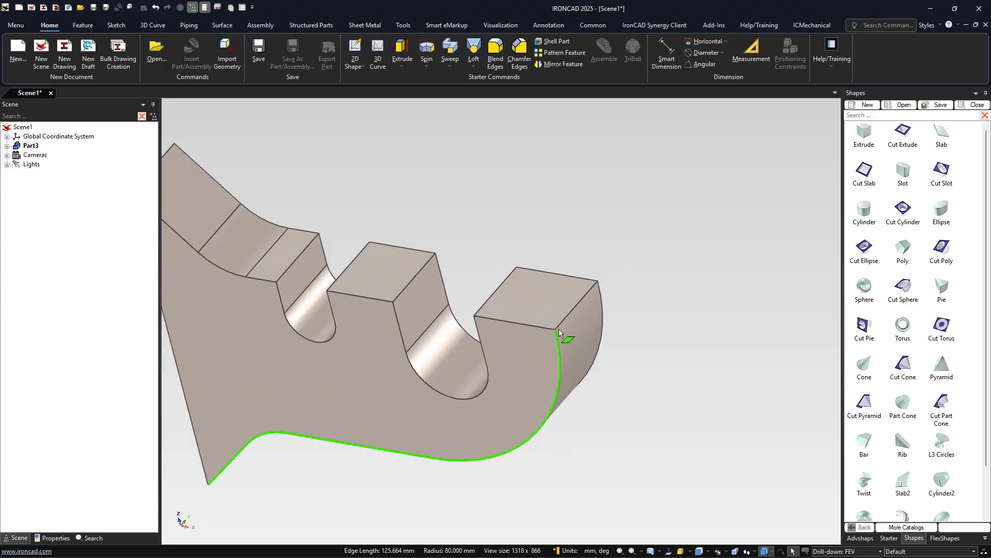
right_click(560, 357)
left_click(583, 380)
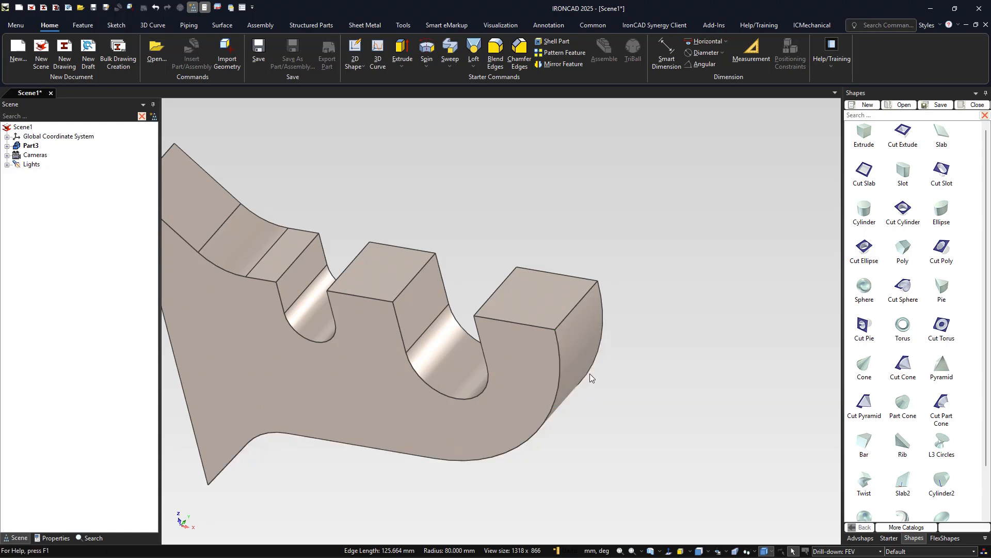
Move the extracted curve with the TriBall so its upper end sits at the midpoint of the rounded end's top edge
left_click(561, 362)
key("F10")
left_click(522, 367)
left_click_drag(562, 328, 578, 306)
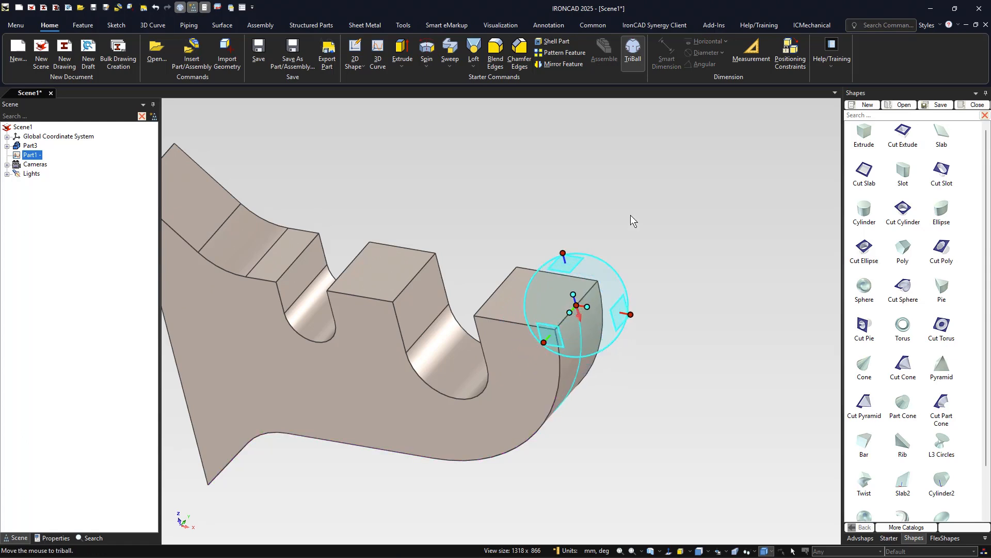
left_click(626, 236)
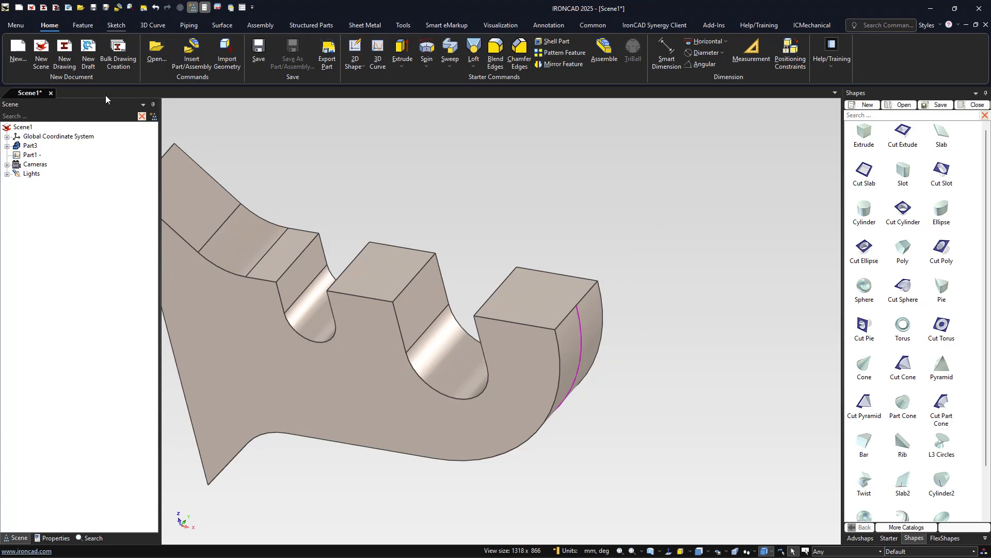
Start a new 2D sketch with the Normal to Curve at Point placement type
left_click(116, 25)
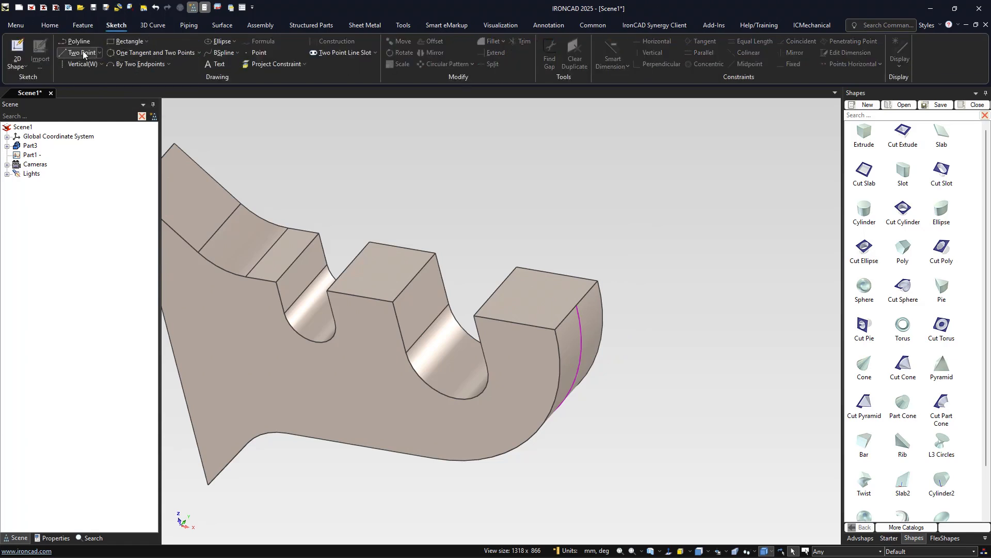
left_click(567, 308)
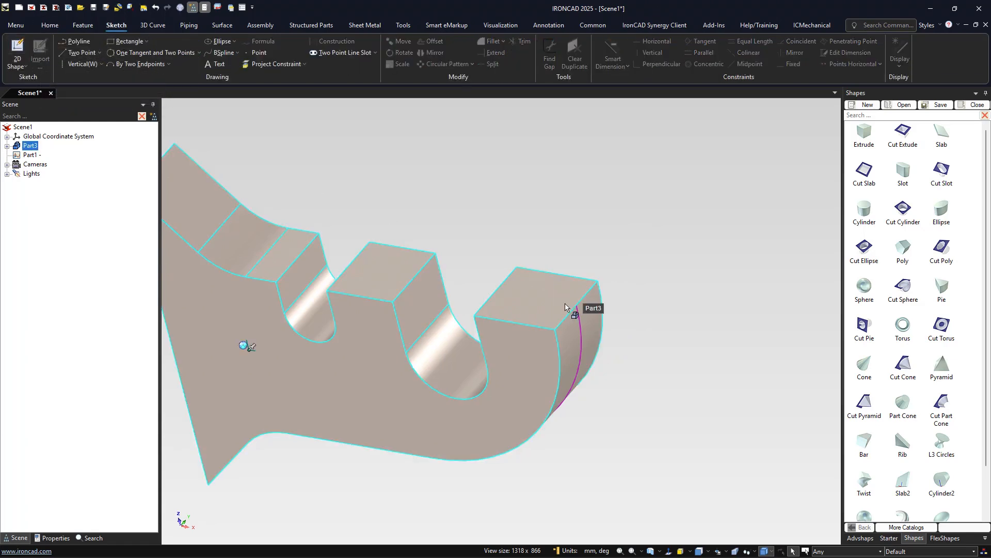
left_click(545, 310)
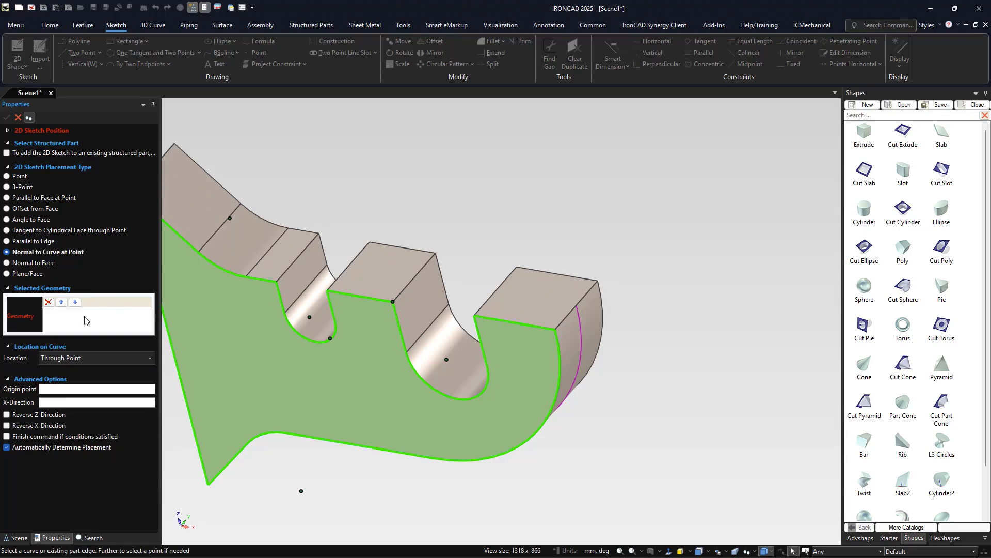
Try to place the sketch at the extracted curve's upper endpoint, using % Arc Length as the location on the curve
left_click(77, 357)
left_click(79, 379)
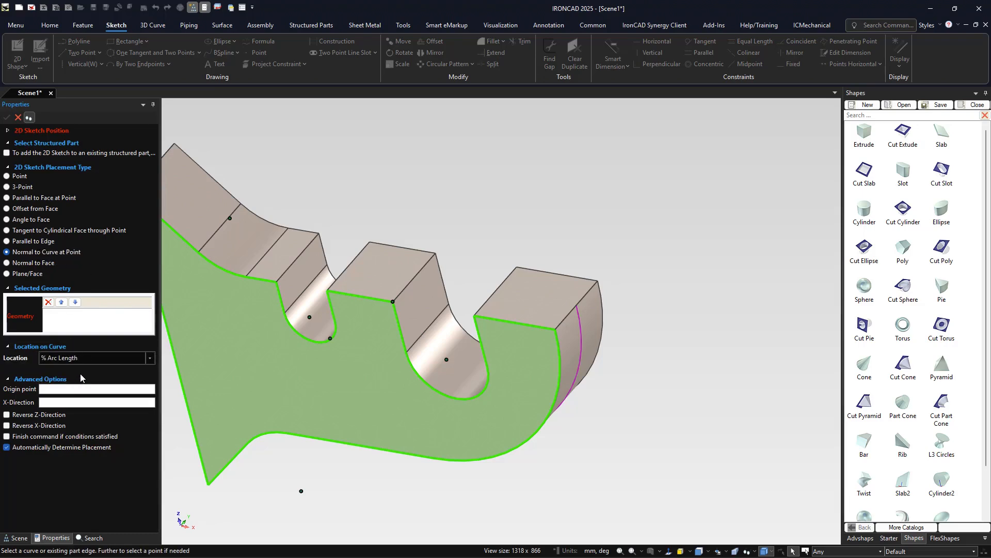
left_click(68, 407)
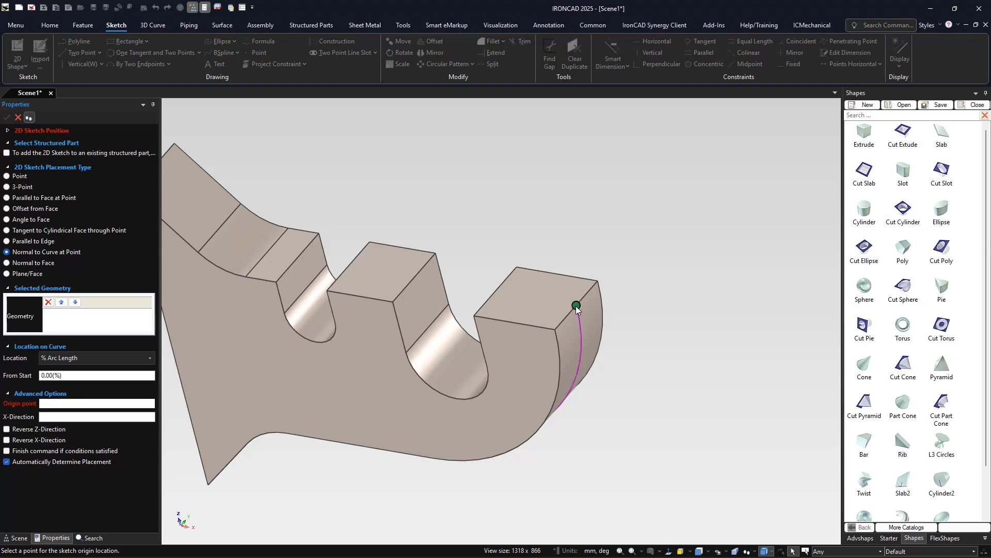
scroll(576, 304, "up", 5)
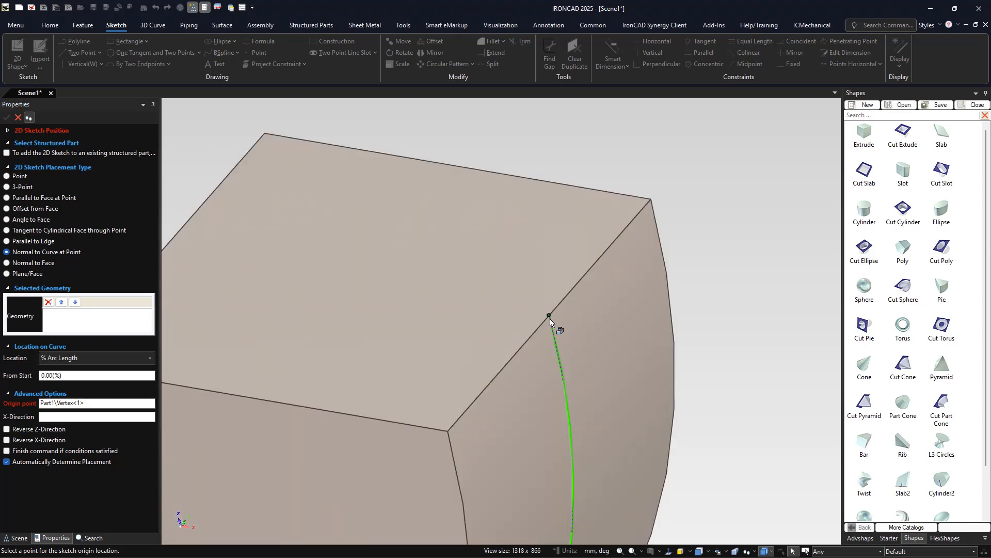
scroll(551, 323, "up", 2)
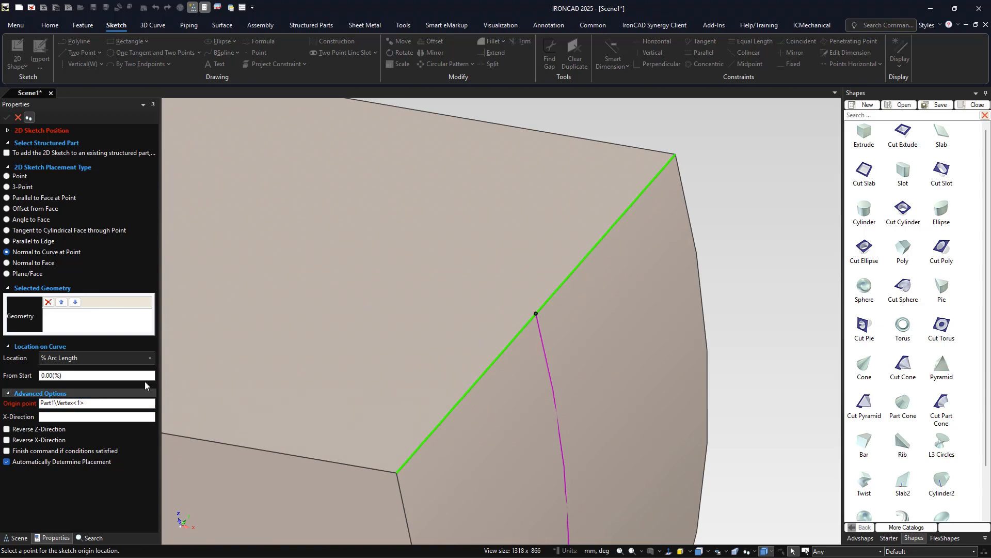
scroll(498, 307, "down", 7)
left_click(58, 329)
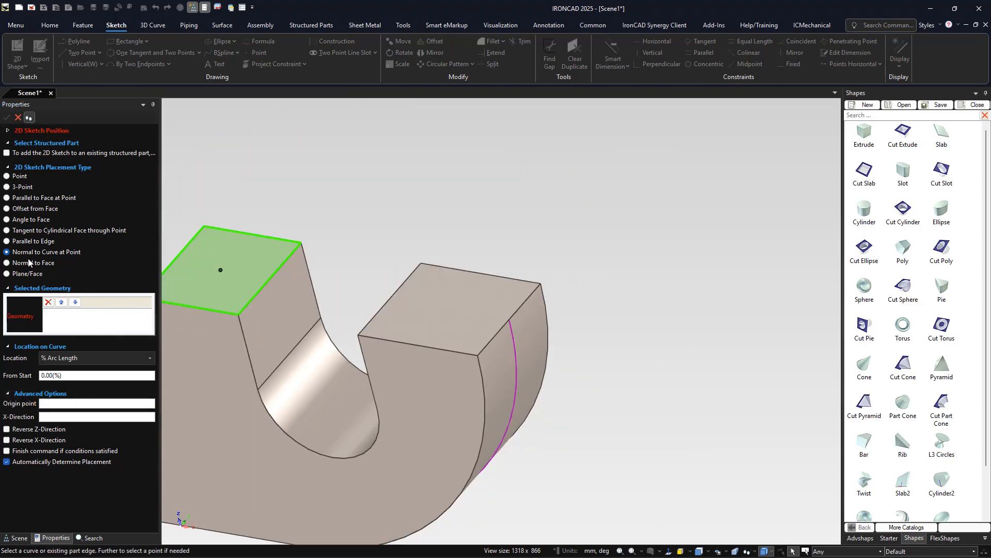
Place the sketch by Point on the end block's top face and move its origin to the extracted curve's upper endpoint
left_click(18, 177)
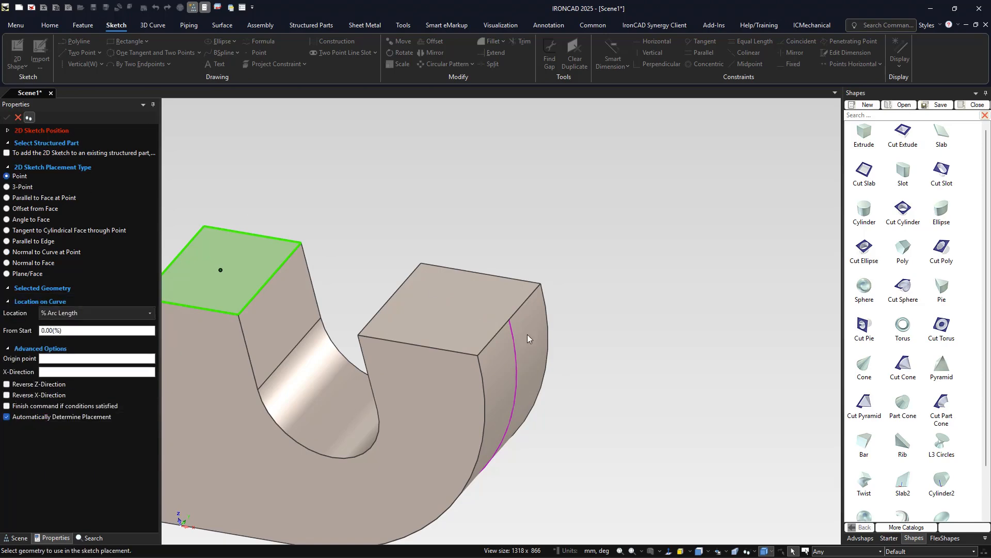
scroll(502, 318, "up", 3)
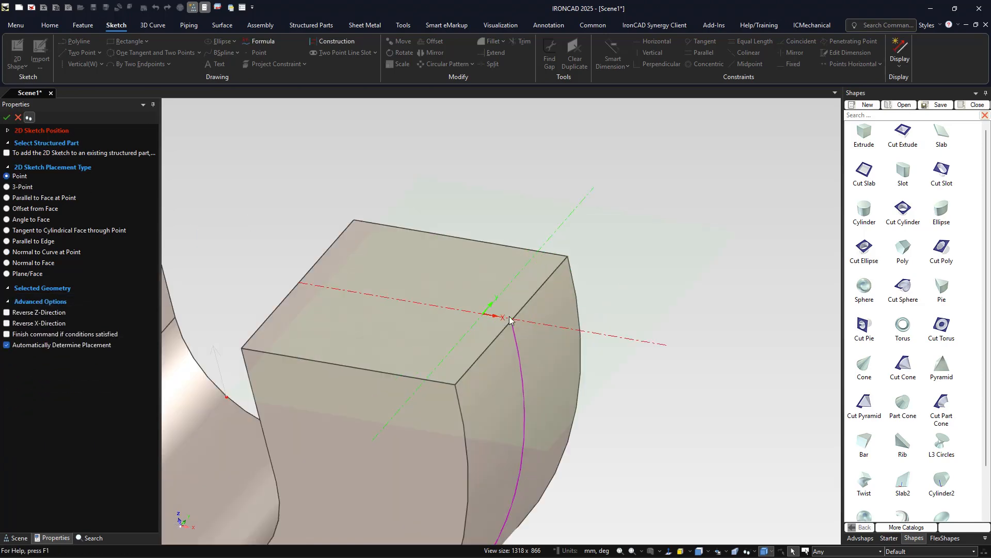
left_click(5, 118)
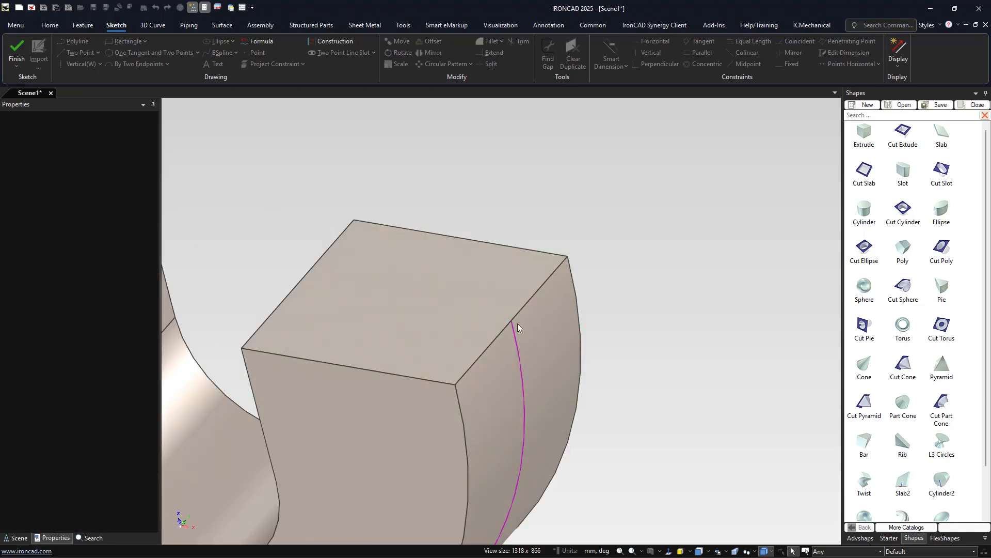
key("F10")
left_click_drag(515, 321, 545, 319)
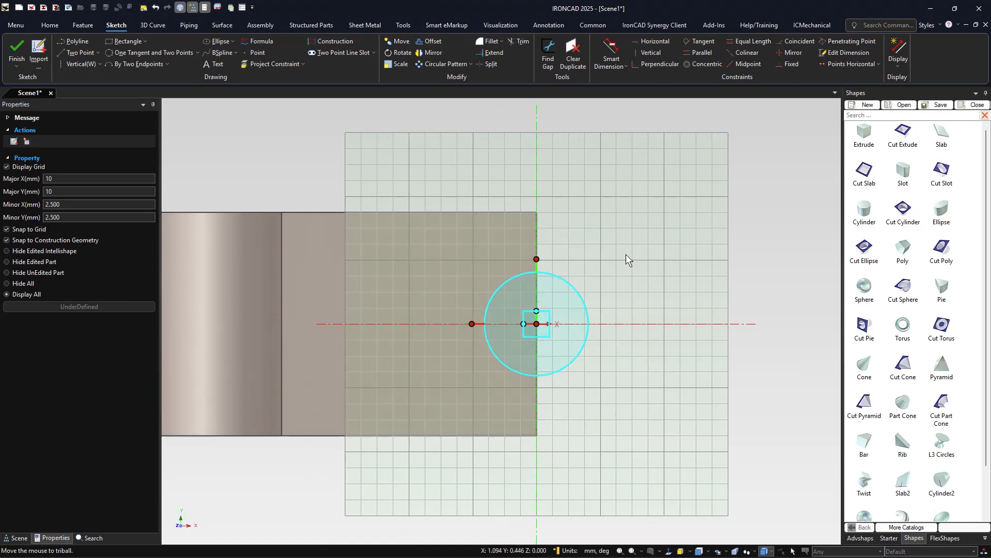
key("F10")
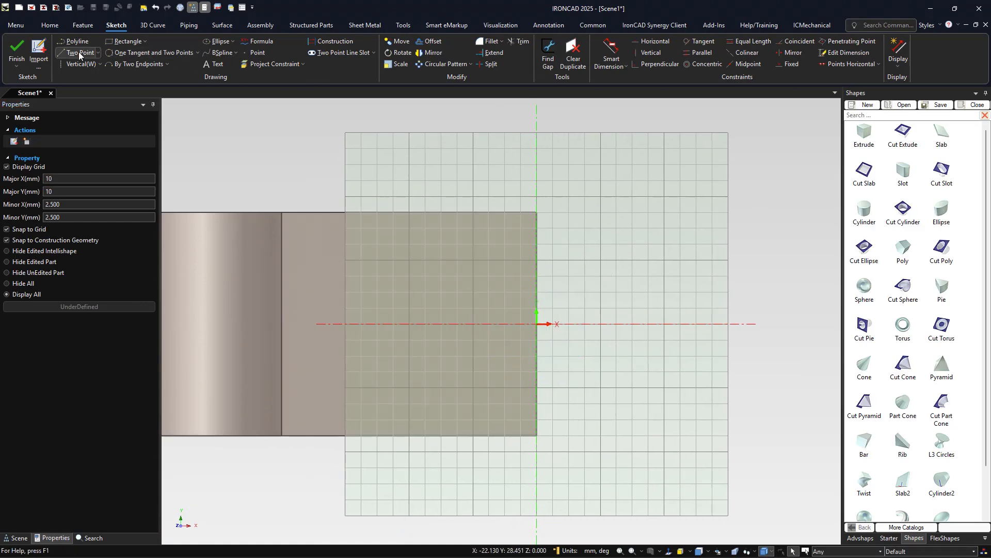
Project the outline of the end block's top face into the sketch without associativity constraints
left_click(303, 64)
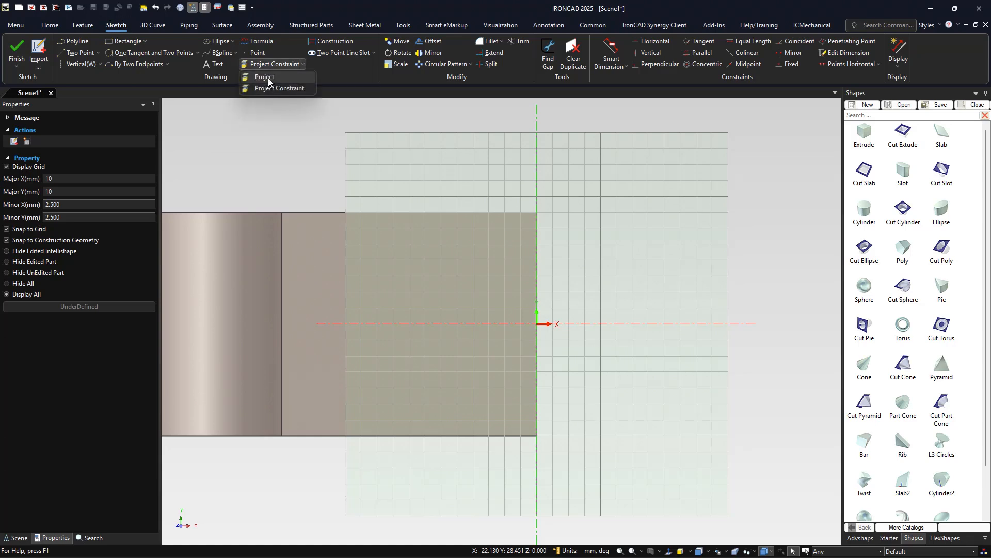
left_click(264, 76)
left_click(480, 238)
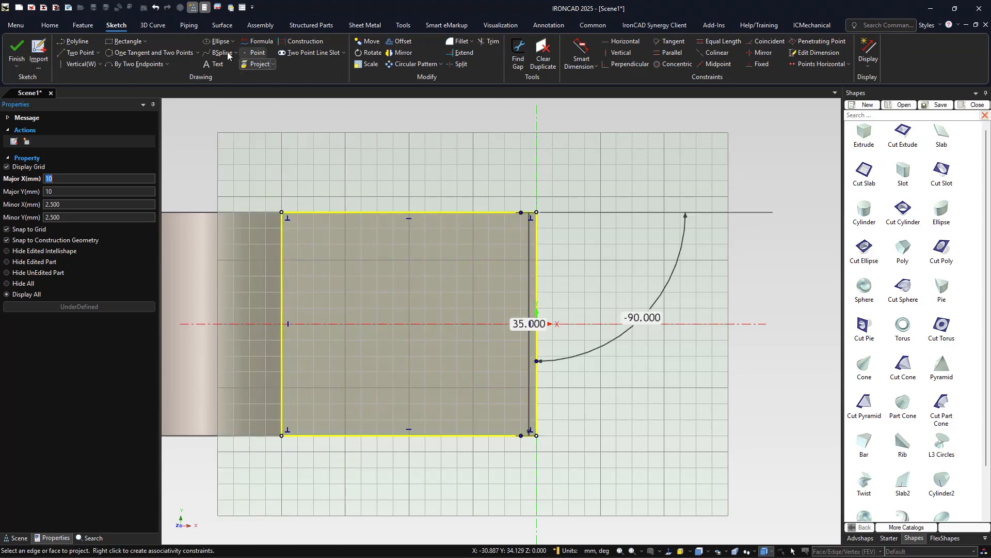
key("Escape")
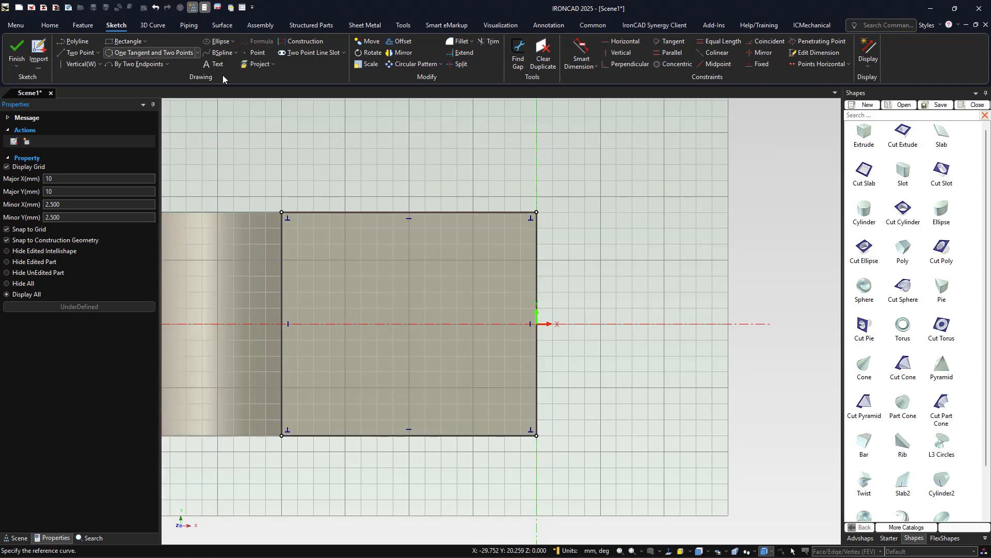
left_click(198, 52)
left_click(158, 66)
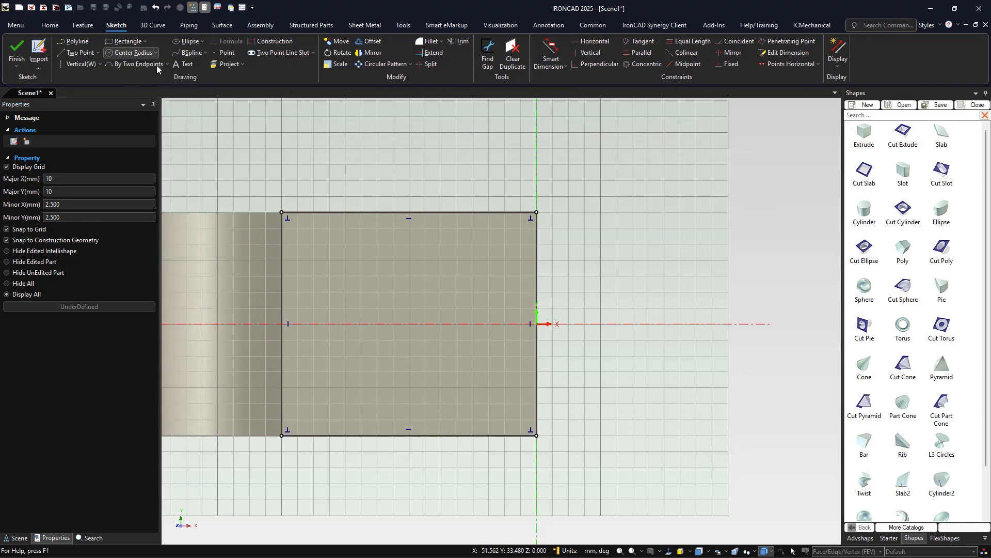
left_click(535, 324)
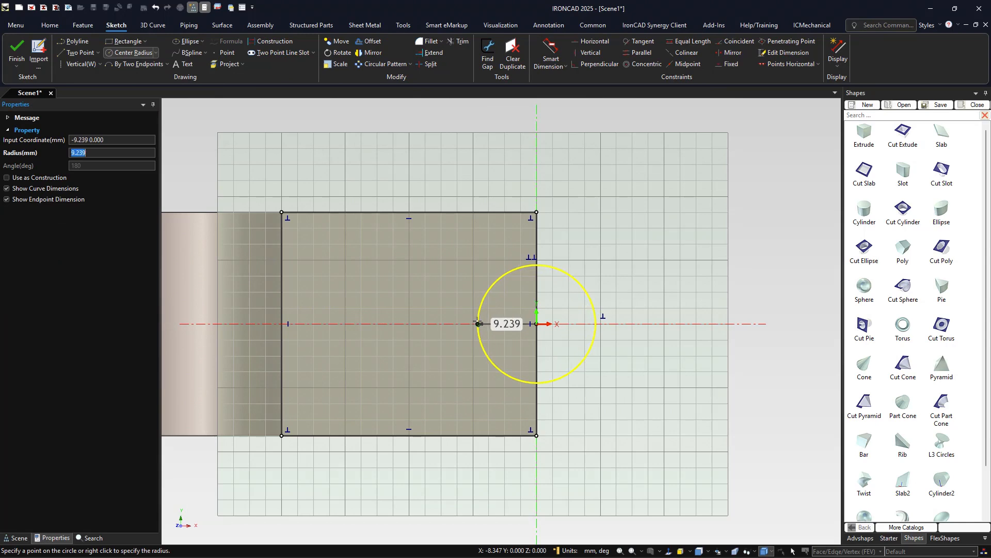
key("Escape")
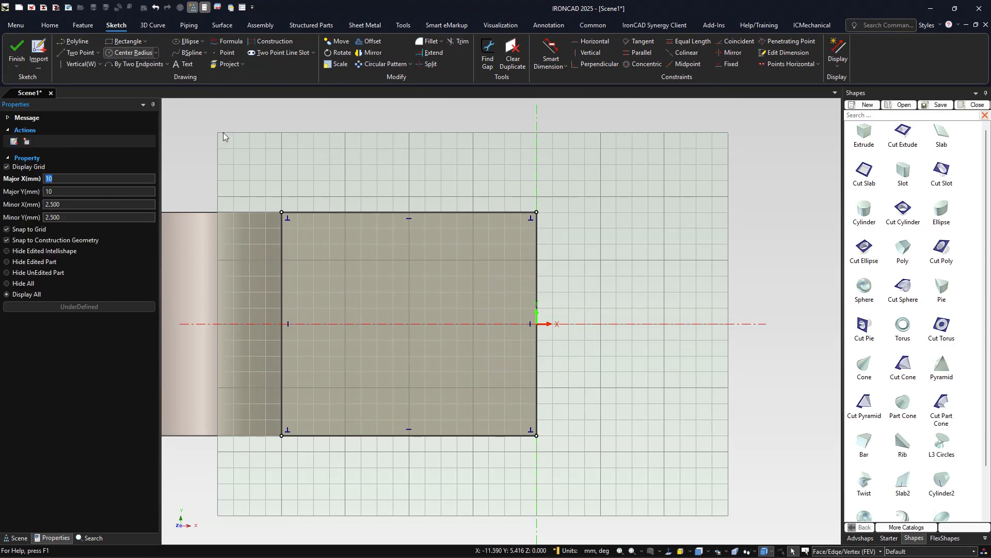
left_click(409, 324)
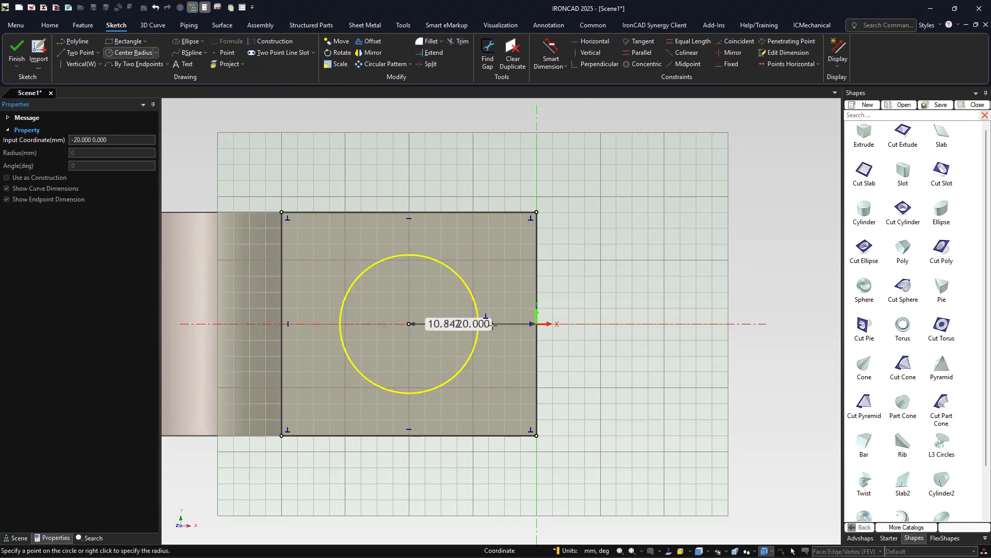
key("Escape")
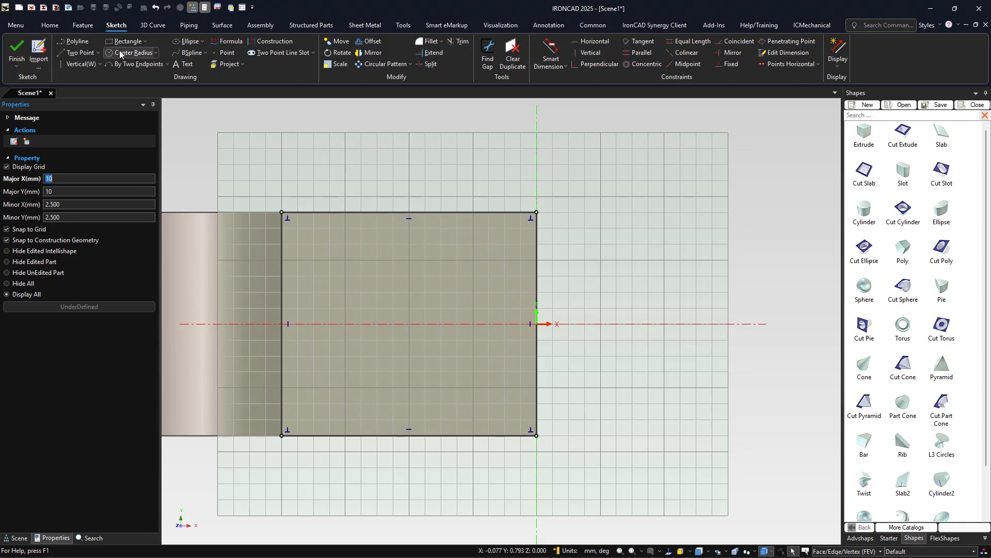
Sketch a Center Radius circle with a 10 mm radius, centred at X -10, Y 0 and passing through the sketch origin
key("Return")
left_click(473, 324)
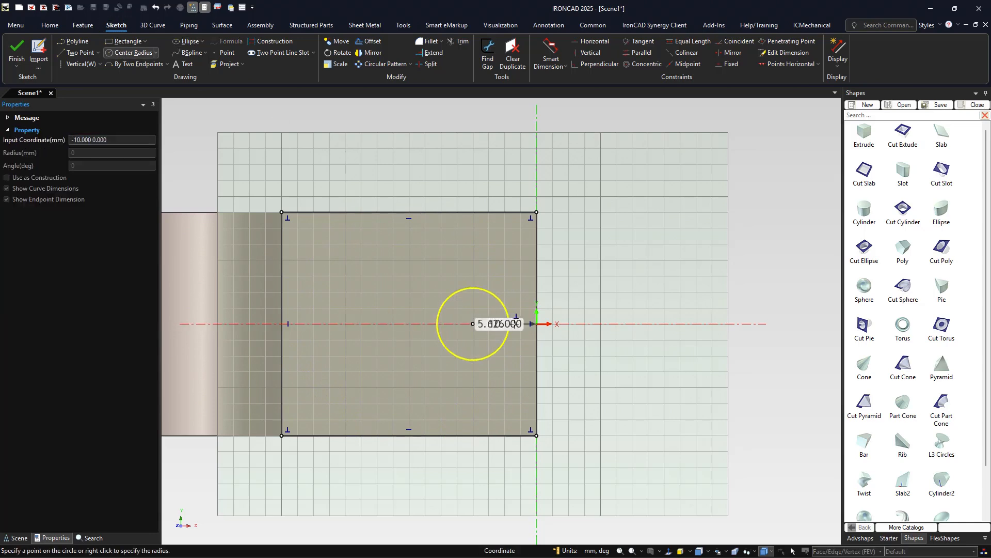
left_click(536, 324)
key("Escape")
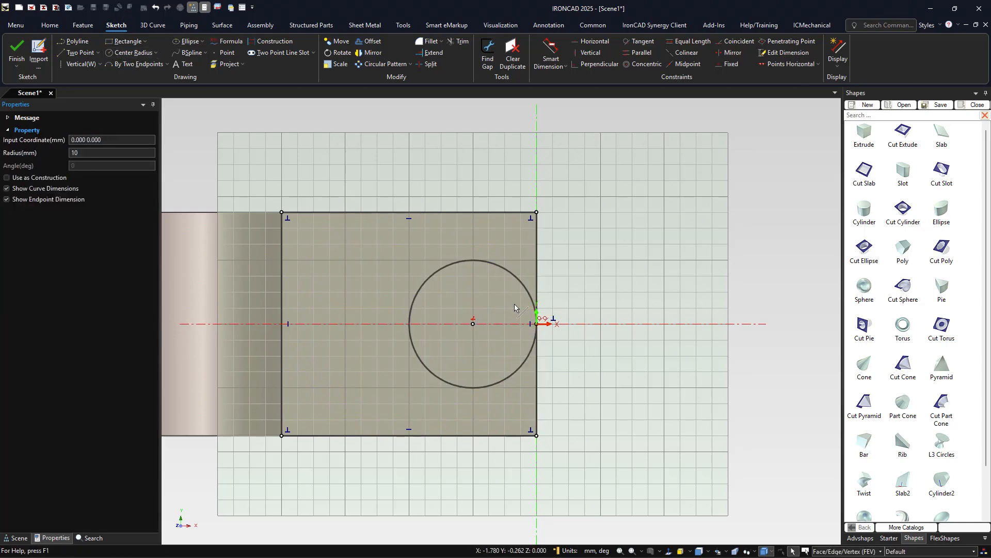
Set the sketched circle's radius to 11 mm
left_click(524, 288)
left_click(66, 181)
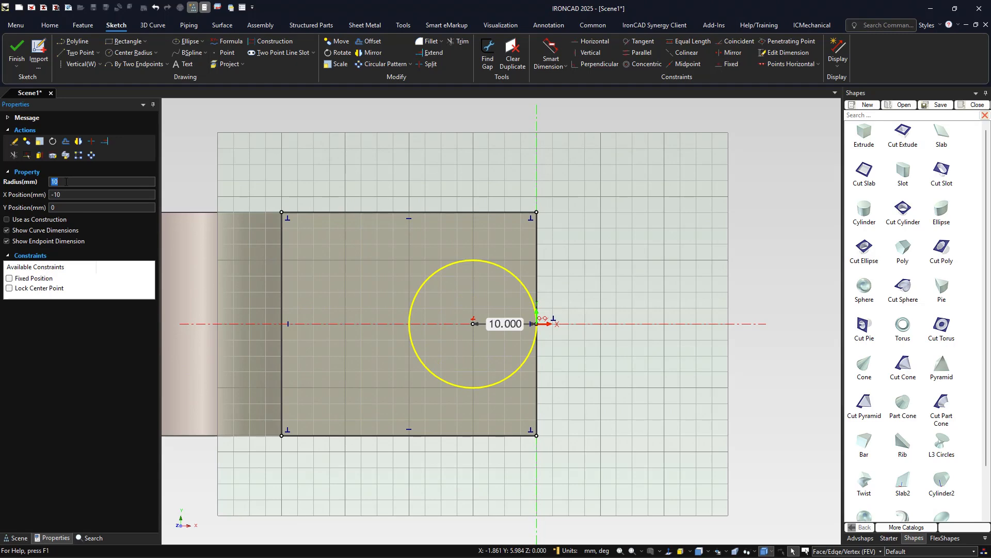
type("11")
key("Return")
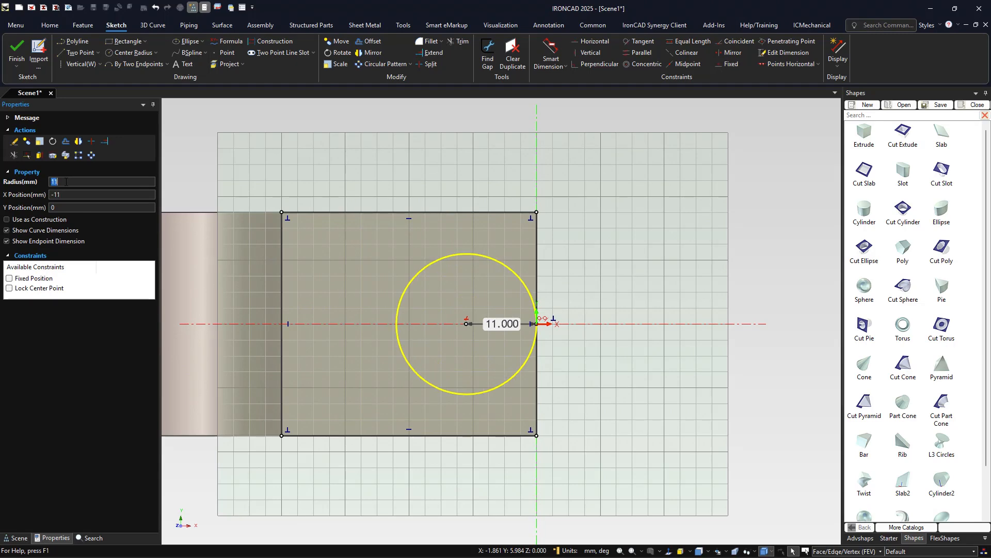
left_click(627, 211)
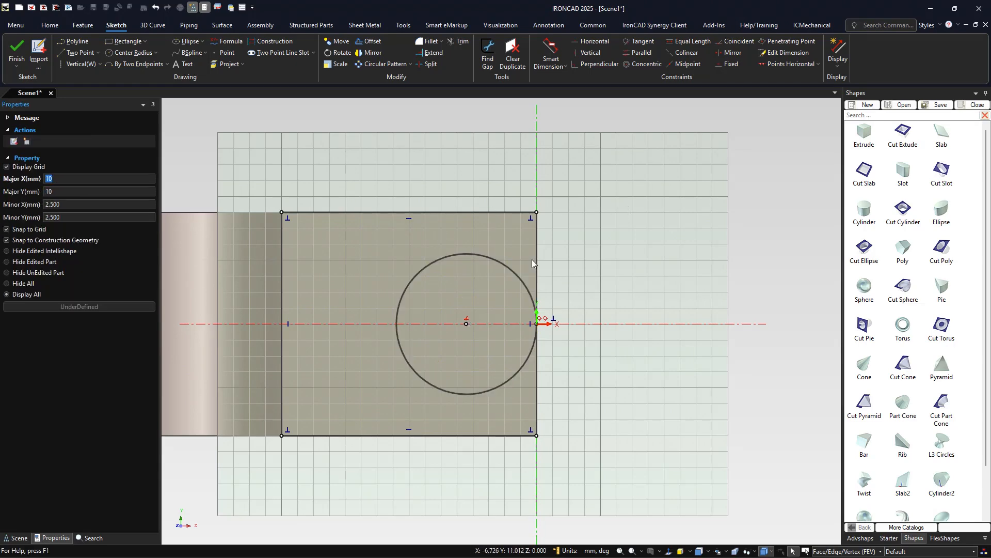
Move the projected line on the slot side inward to about 10.6 mm from the outer edge line, near the circle's centre
scroll(524, 326, "up", 4)
scroll(525, 325, "down", 2)
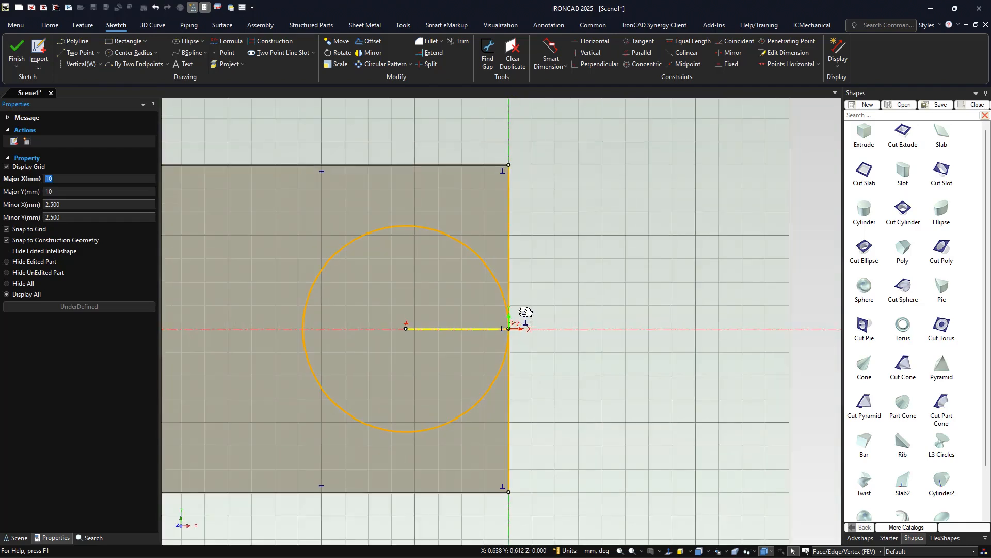
scroll(521, 310, "down", 2)
left_click_drag(279, 295, 454, 390)
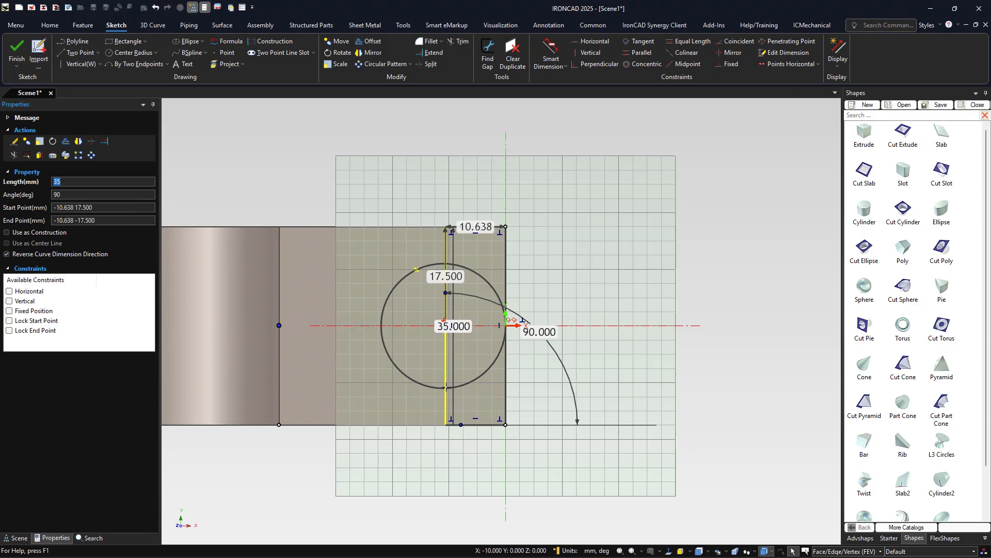
Trim away the circle's arc beyond the inner line and the part of that line inside the circle
left_click(568, 218)
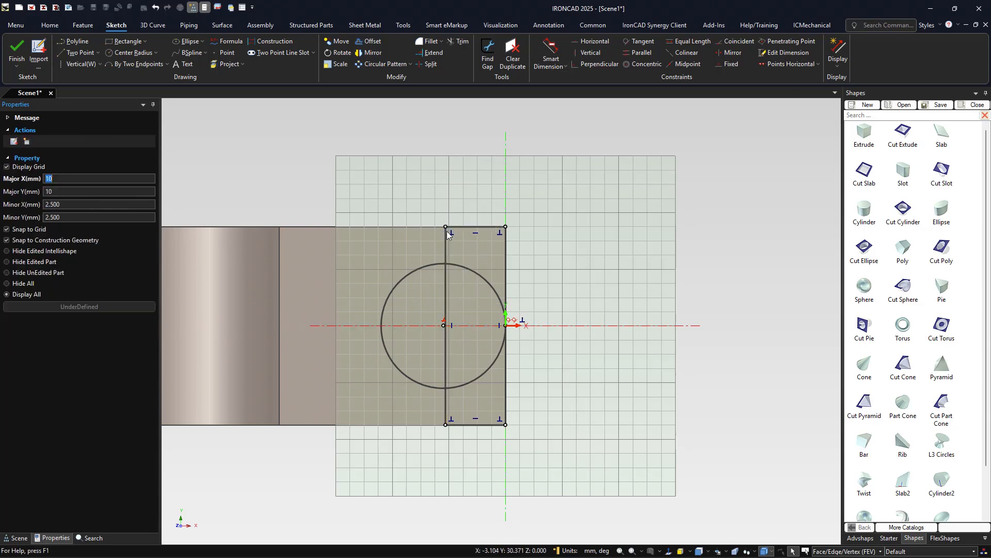
left_click(463, 41)
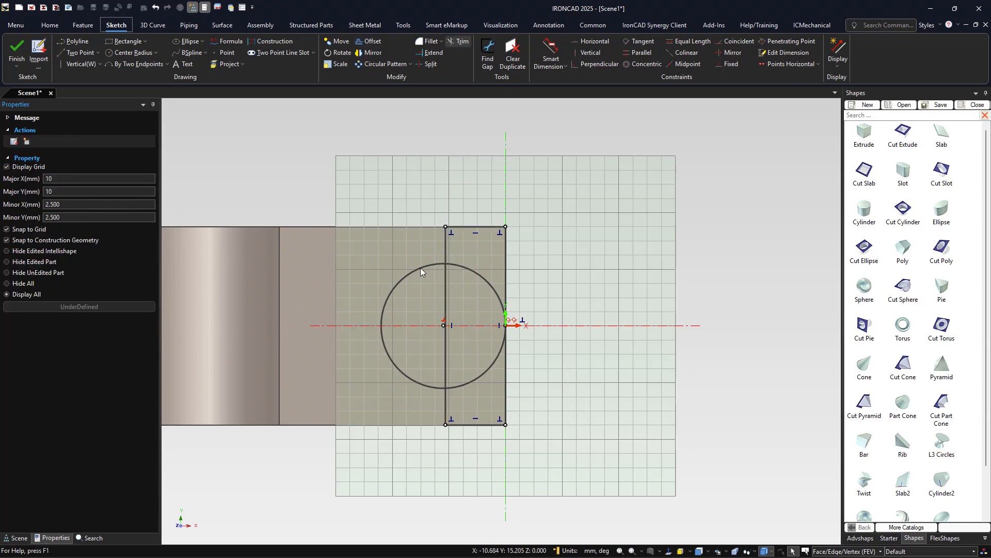
left_click(420, 267)
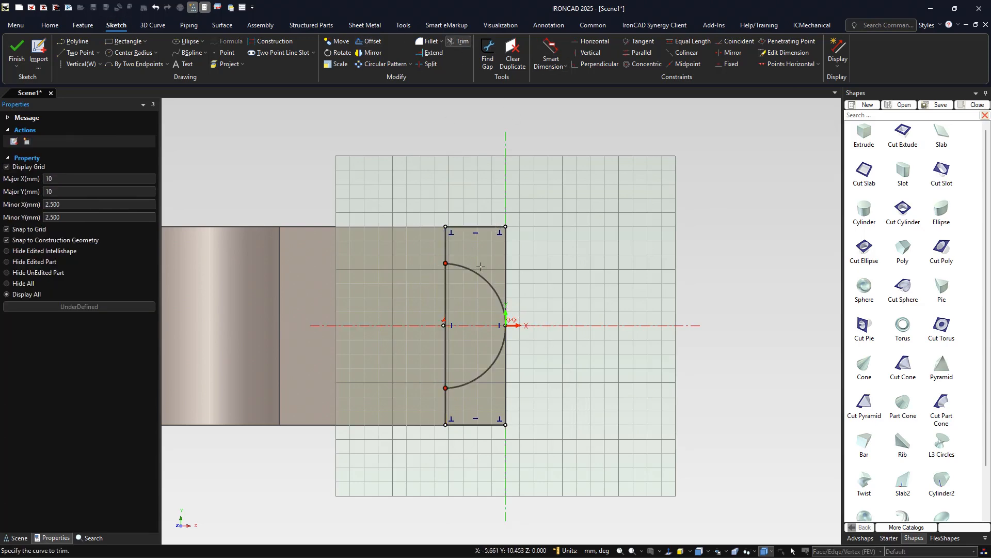
left_click(447, 299)
Try to trim the upper half of the outer edge line at the arc's tangent point
scroll(506, 319, "up", 5)
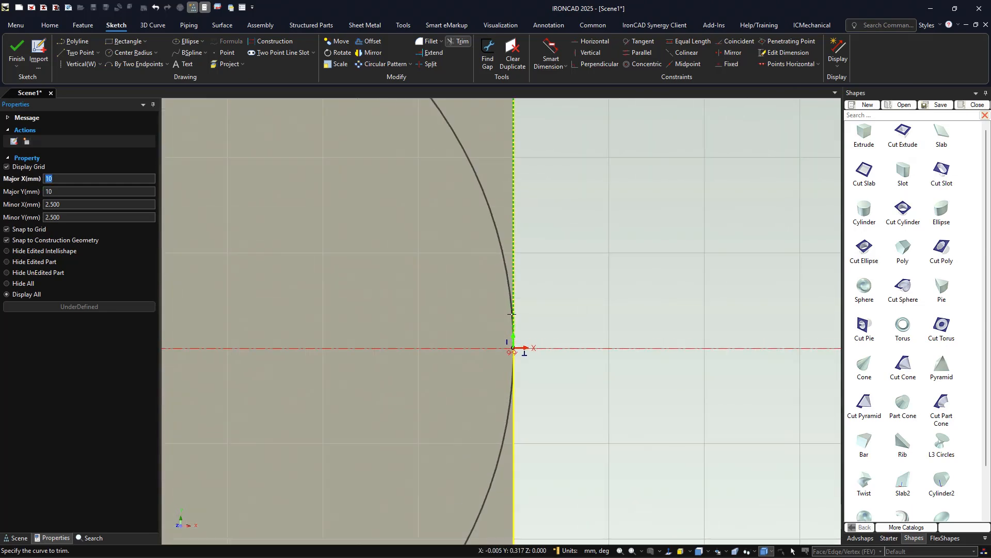
scroll(511, 319, "down", 5)
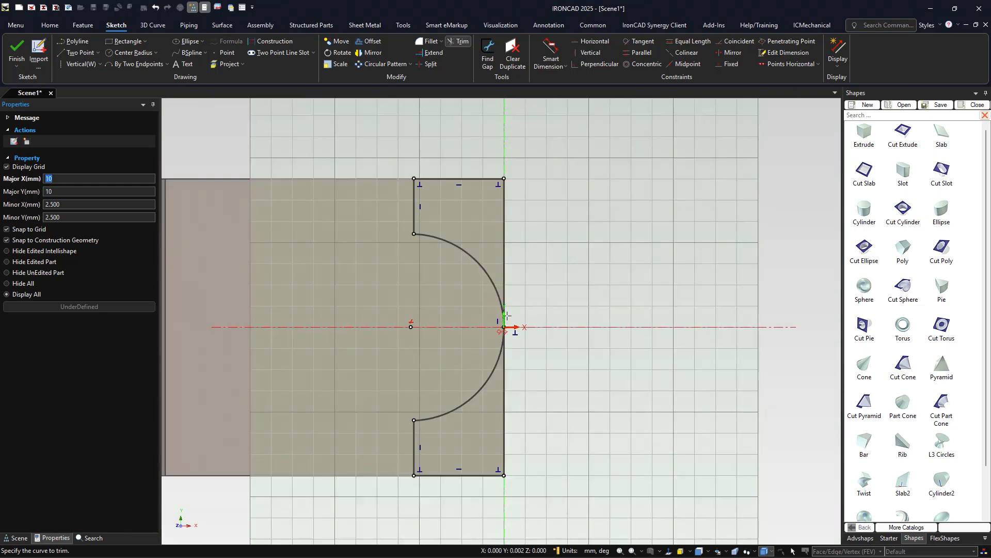
left_click(508, 234)
key("Escape")
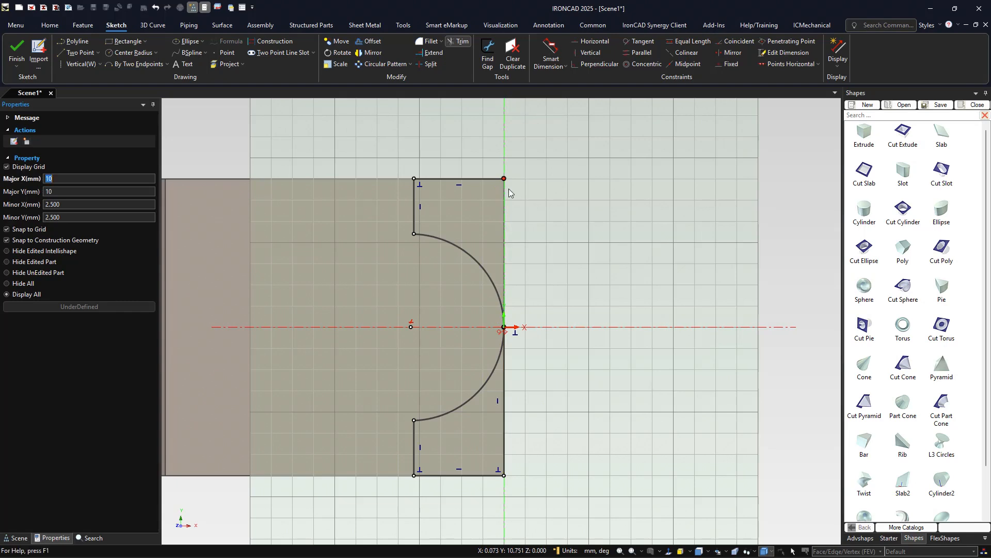
key("ctrl+z")
Move the outer edge line about 2 mm outward past the block's face and finish the sketch
left_click(505, 220)
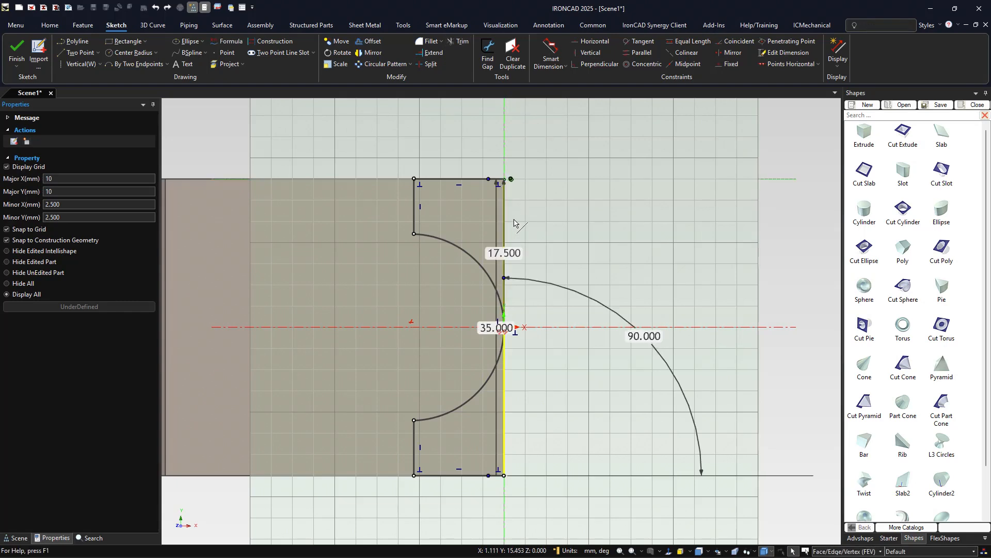
key("Escape")
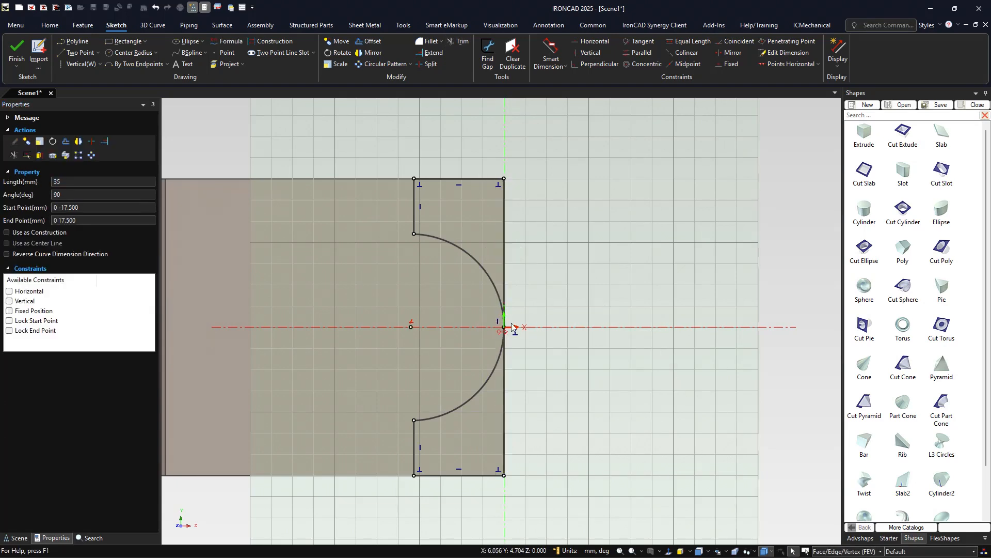
scroll(511, 325, "up", 5)
scroll(503, 281, "down", 3)
left_click(505, 258)
scroll(565, 215, "down", 3)
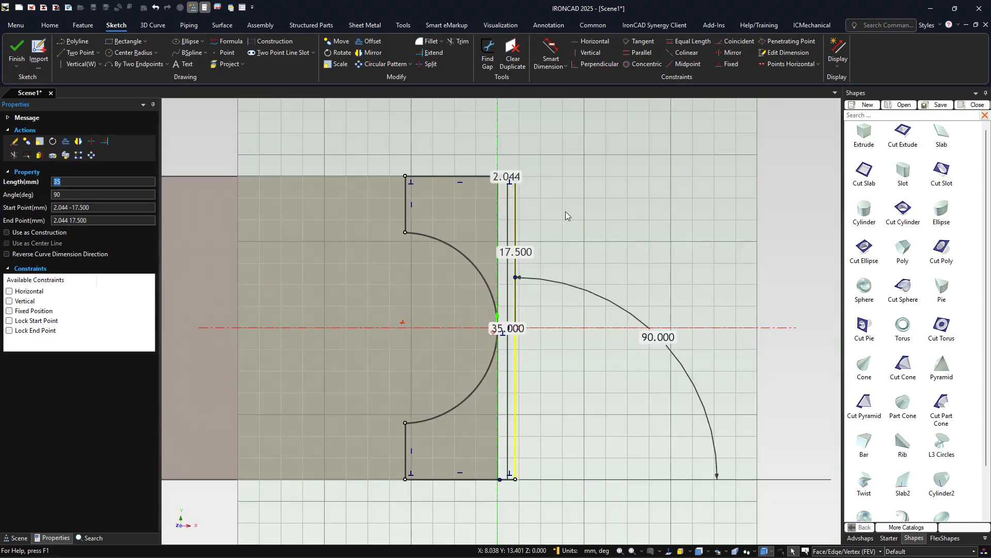
key("Escape")
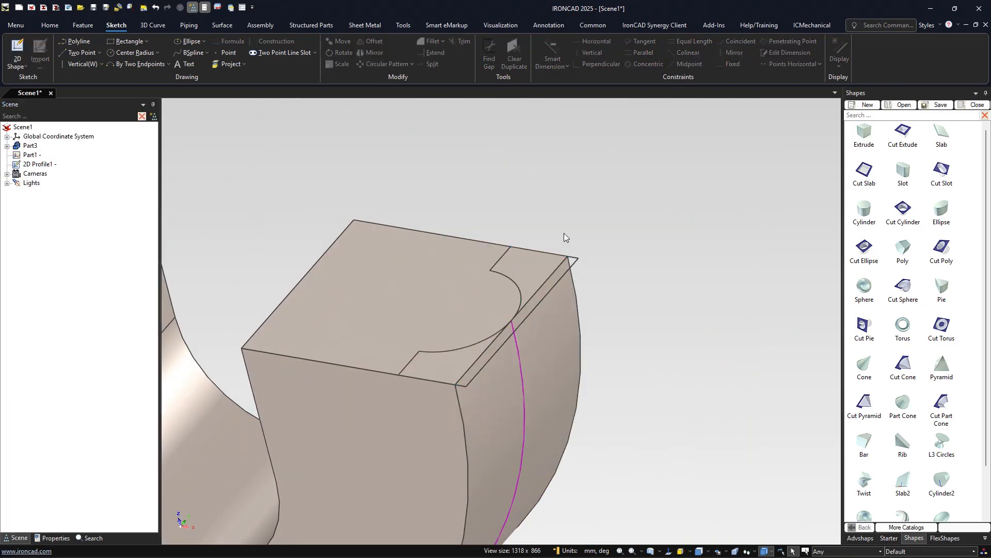
Start a Sweep on the plate set to remove material, with the trimmed 2D profile as its section
left_click(79, 25)
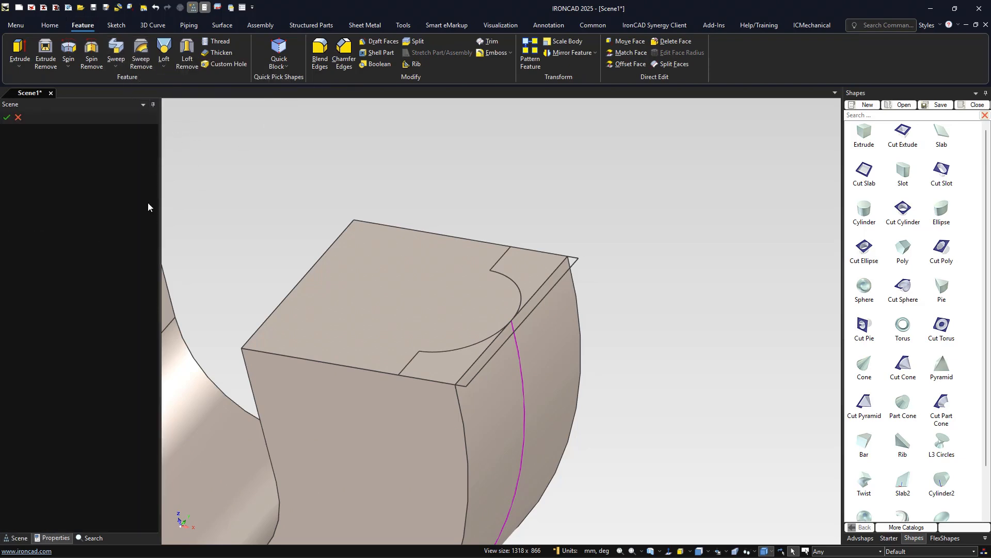
left_click(438, 310)
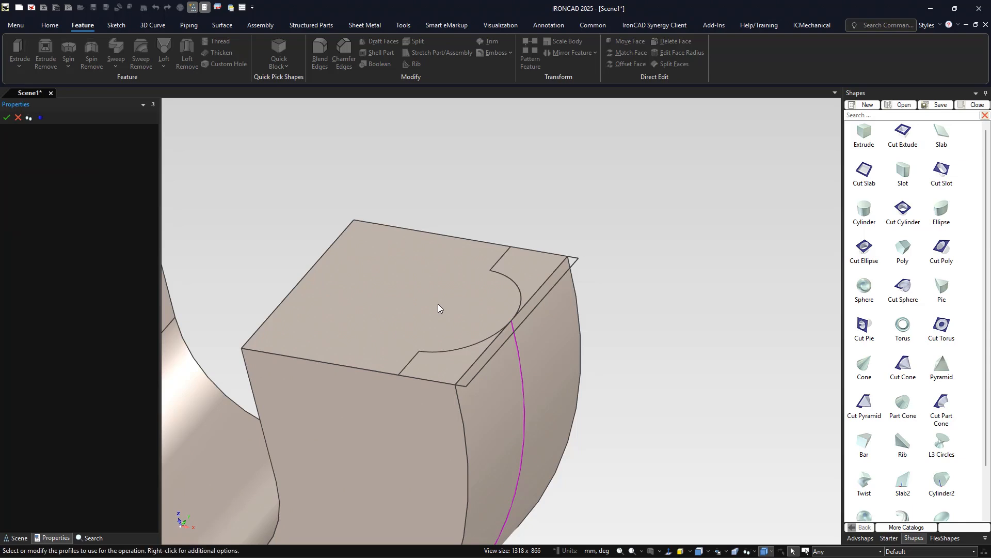
left_click(57, 289)
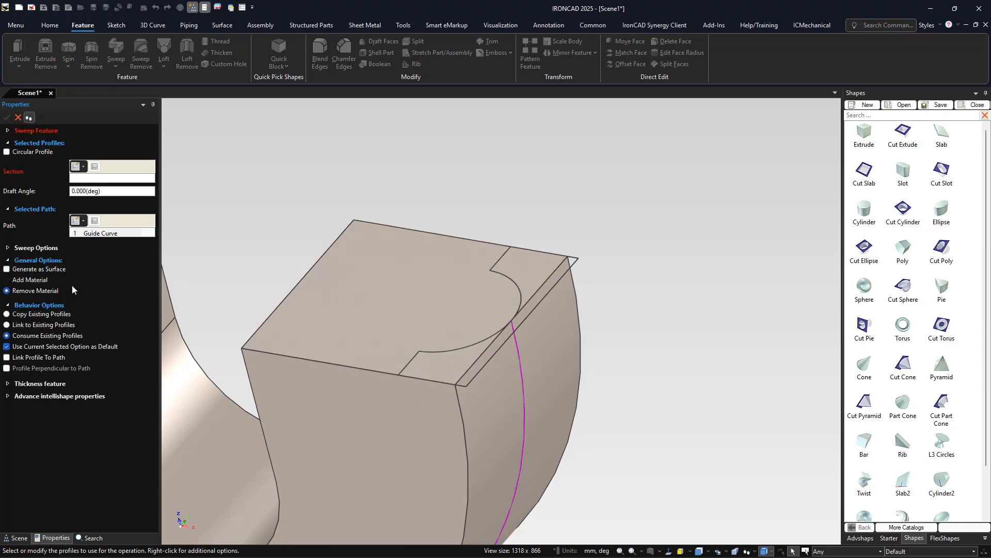
left_click(577, 261)
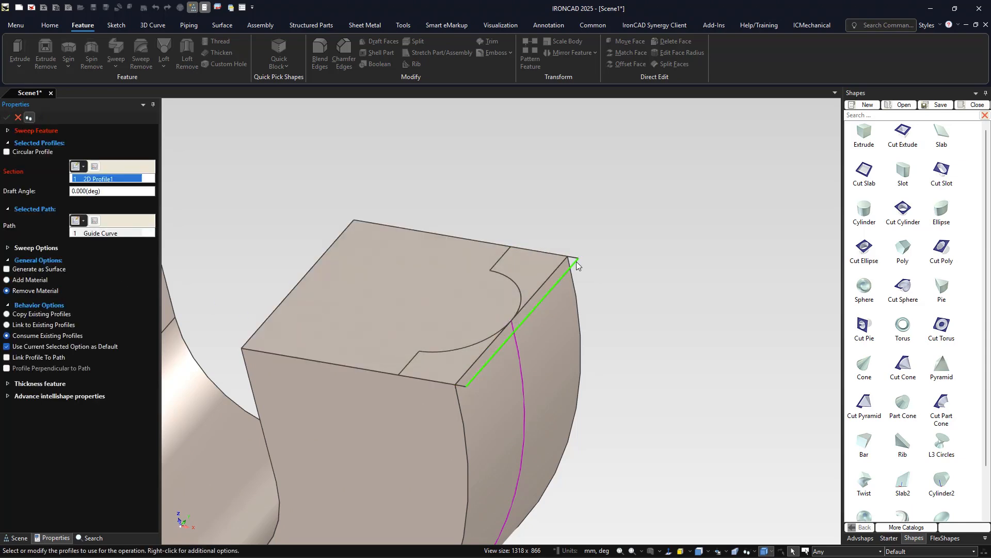
Replace the default guide curve with the extracted edge curve as the sweep path and create the cut
left_click(126, 233)
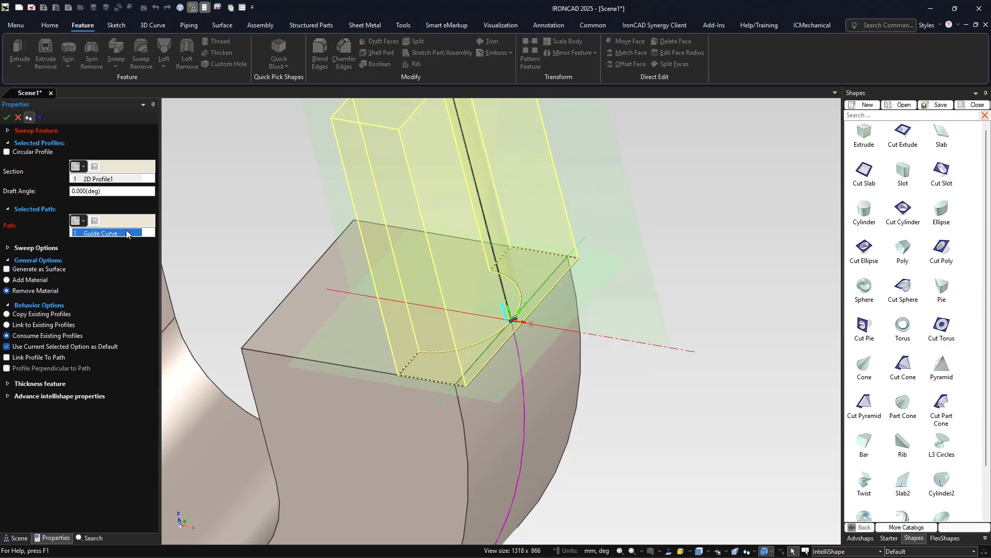
key("Delete")
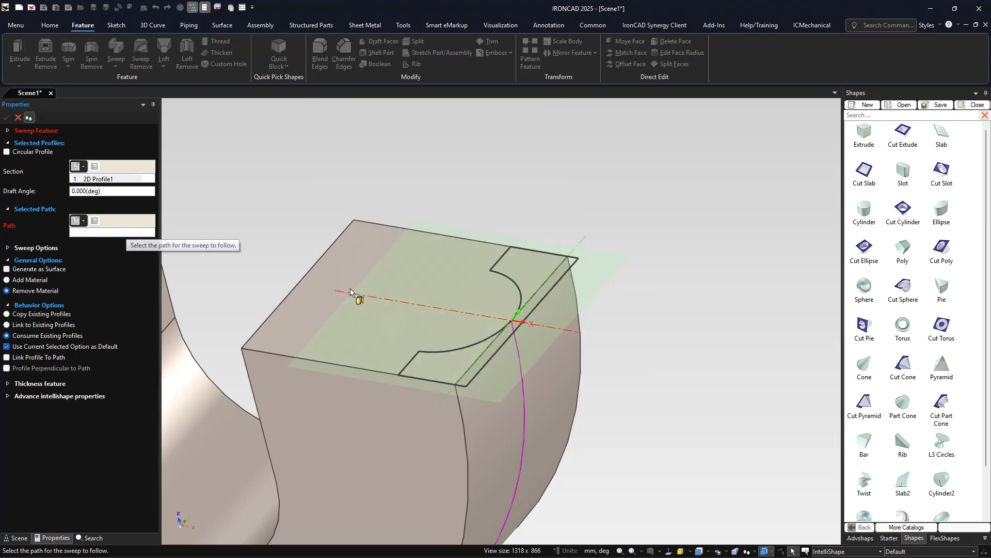
left_click(520, 362)
scroll(522, 361, "down", 5)
middle_click_drag(362, 412, 408, 339)
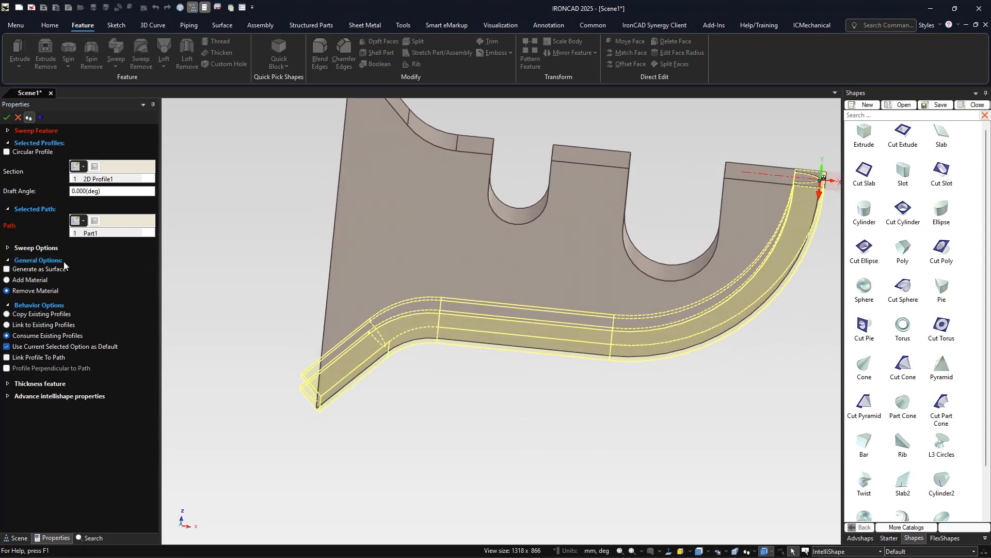
left_click(8, 119)
Hide the extracted edge curve that runs along the rounded rim
middle_click_drag(383, 400, 275, 396)
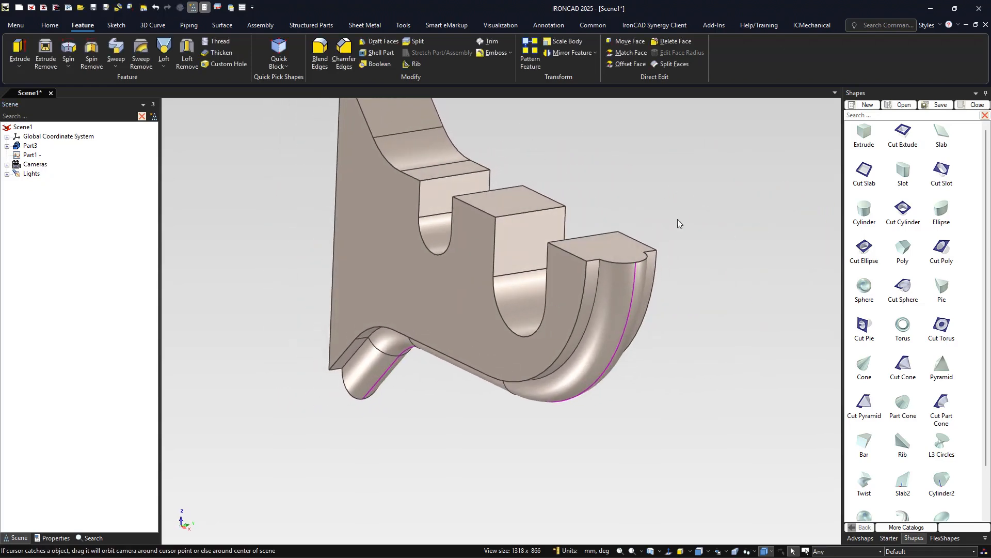
right_click(635, 277)
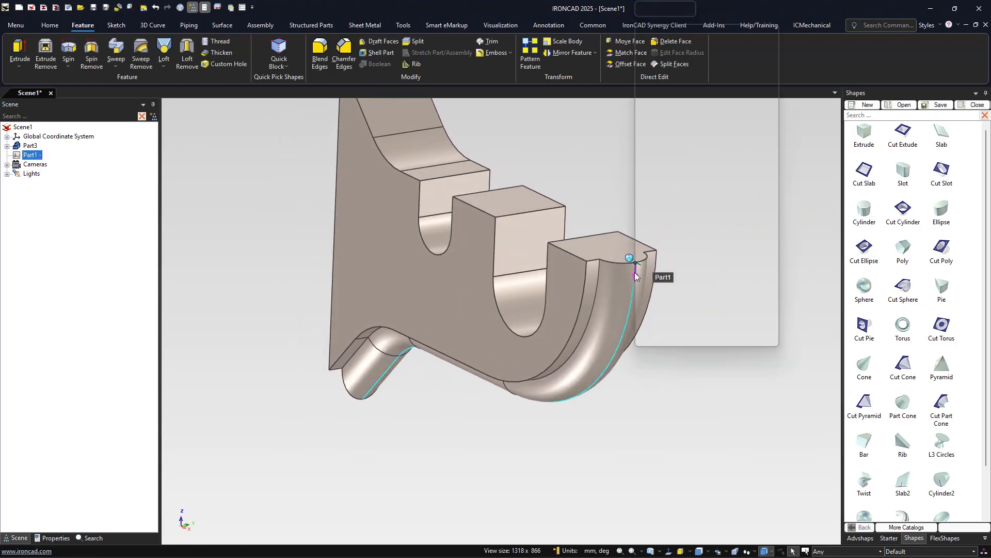
left_click(676, 241)
Place a counterbored hole from the IC Mech Tools catalog near the upper end of the plate's tall flat edge face
middle_click_drag(615, 228, 449, 302)
middle_click_drag(304, 213, 458, 257)
middle_click_drag(356, 257, 513, 179)
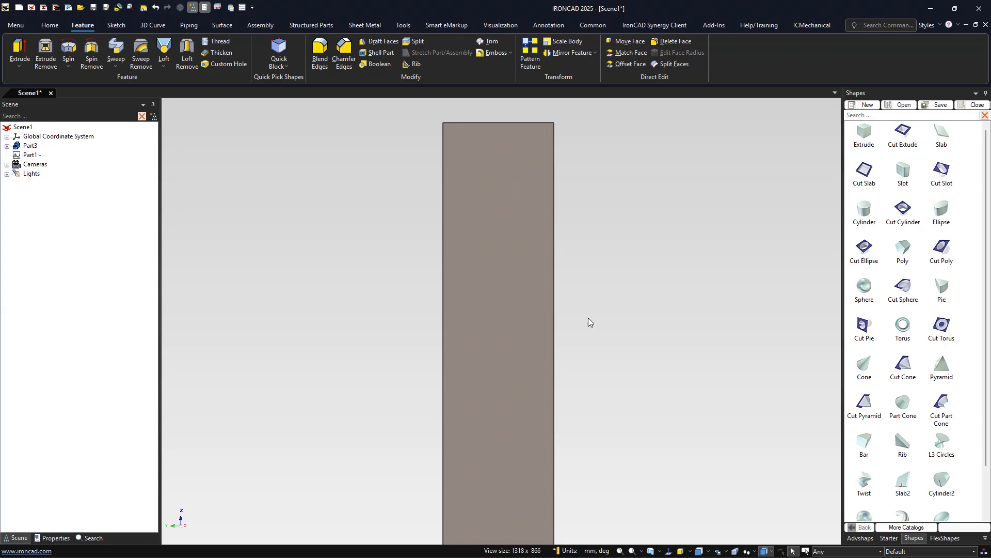
left_click(888, 538)
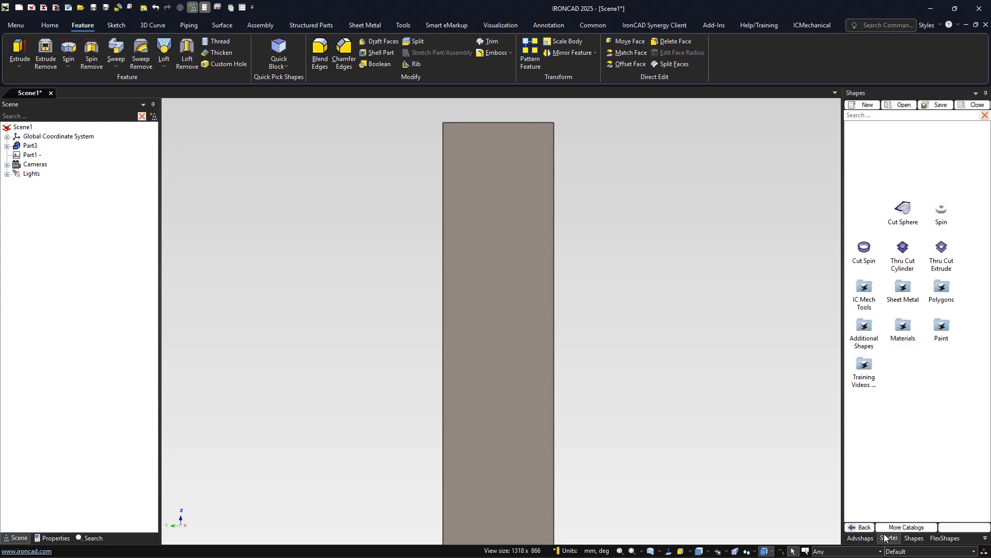
double_click(871, 286)
left_click_drag(903, 132, 498, 190)
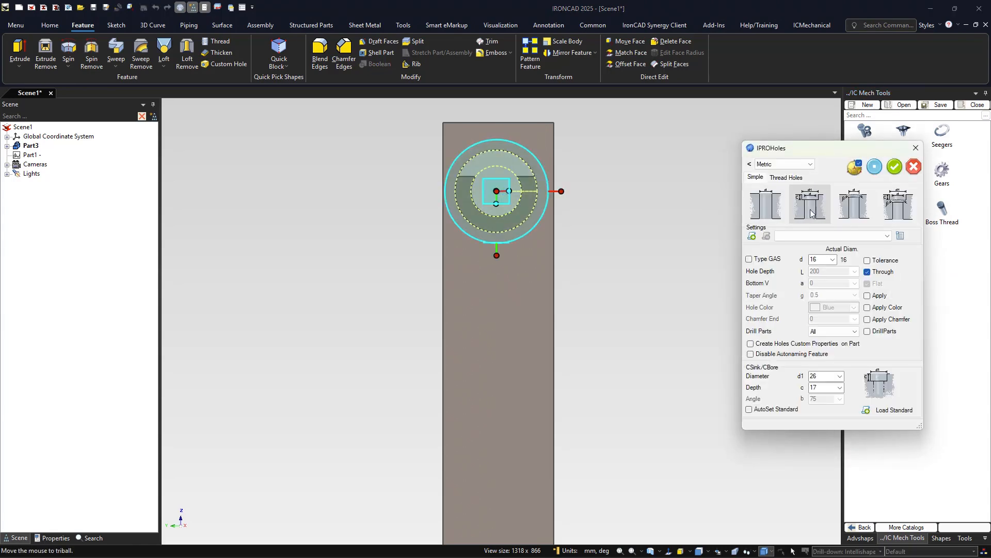
Create it as a 16 mm through hole with a counterbore diameter of 10 mm and a depth of 8 mm
middle_click_drag(621, 207, 336, 307)
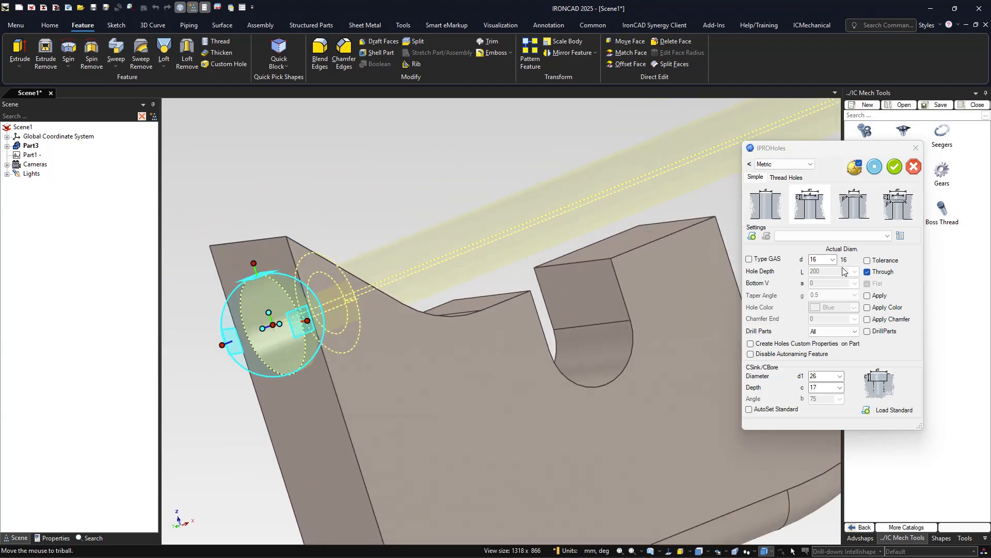
left_click_drag(820, 263, 809, 262)
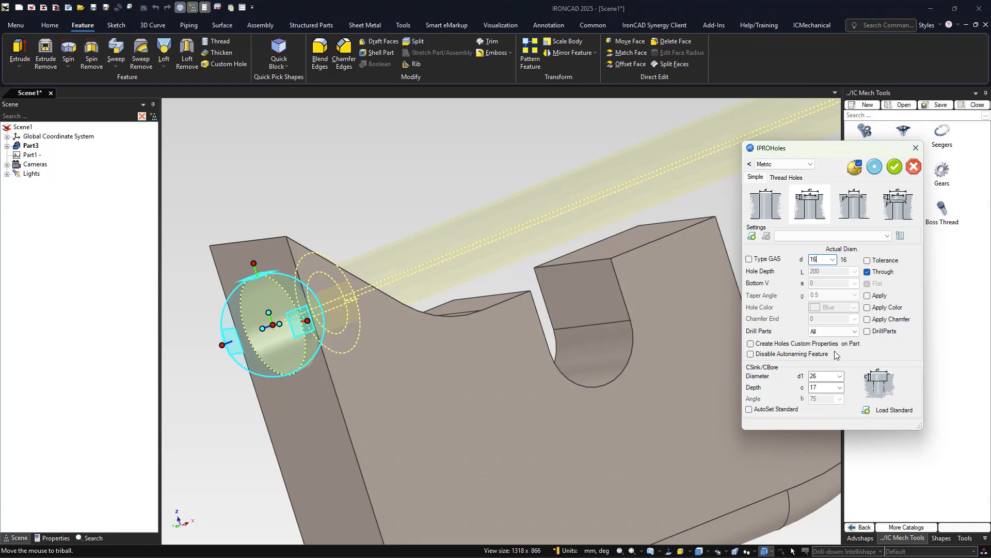
double_click(821, 376)
type("10")
double_click(823, 387)
left_click(874, 166)
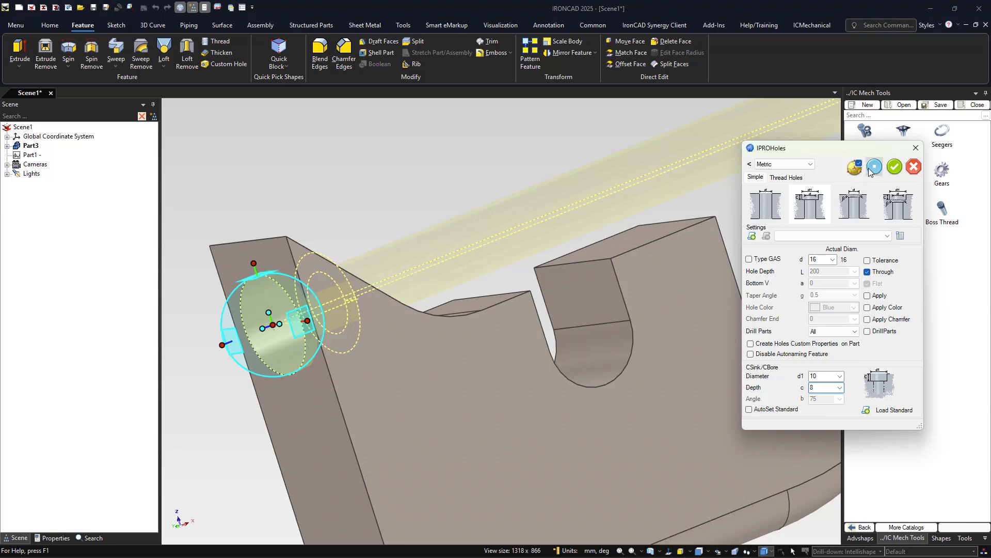
middle_click_drag(411, 240, 388, 242)
key("Return")
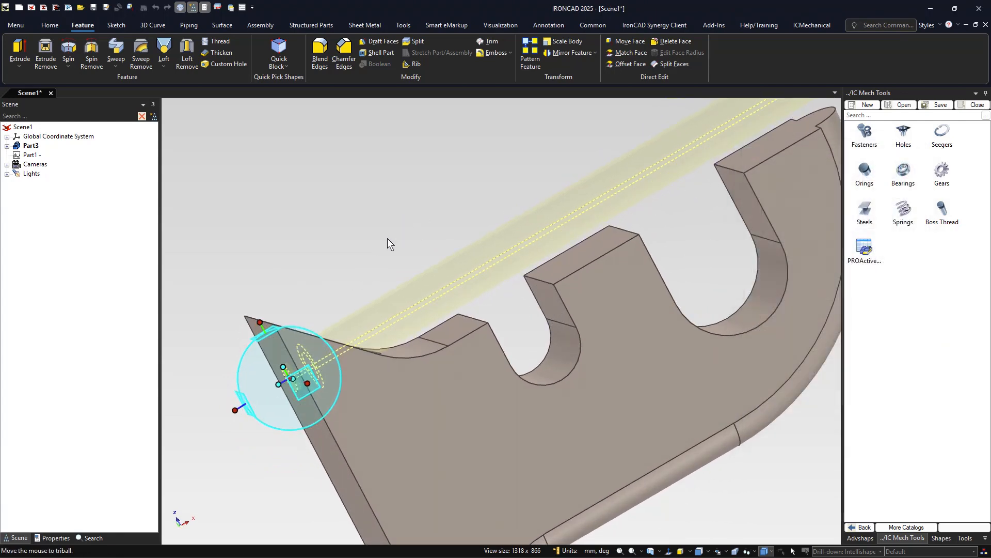
Use the TriBall to position the hole's centre 35/2 mm from the long side edge of the face
middle_click_drag(370, 240, 361, 346)
left_click(362, 344)
left_click(366, 342)
key("F7")
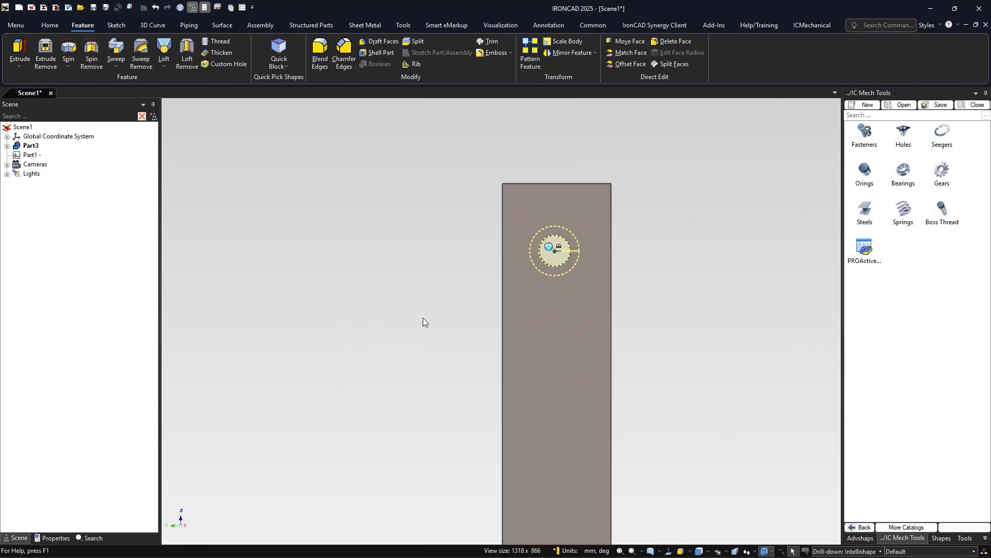
key("F10")
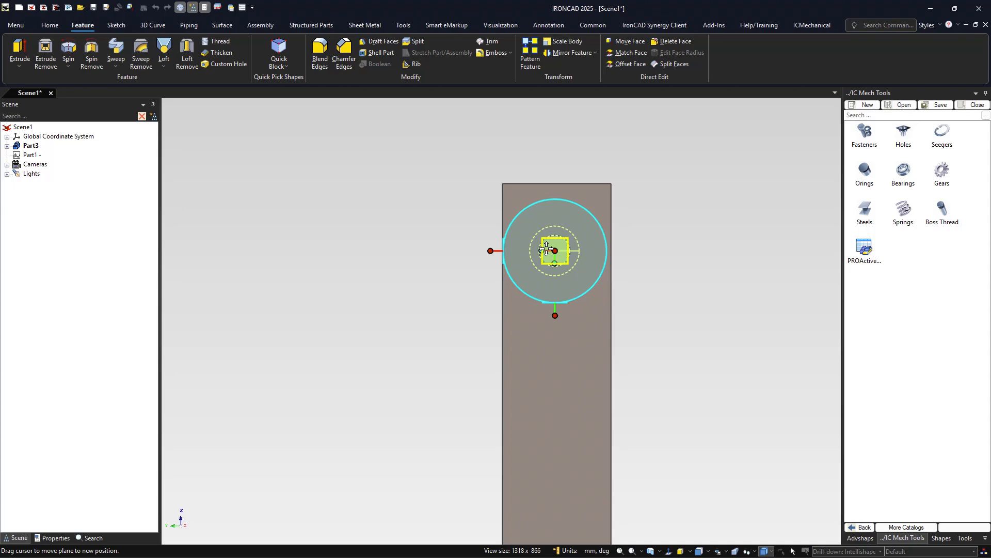
left_click(494, 251)
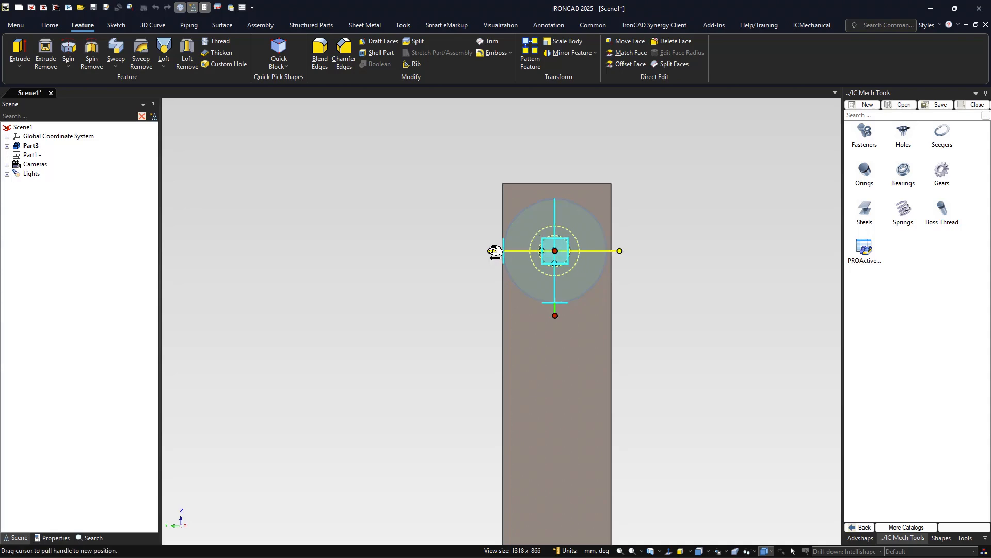
right_click(495, 251)
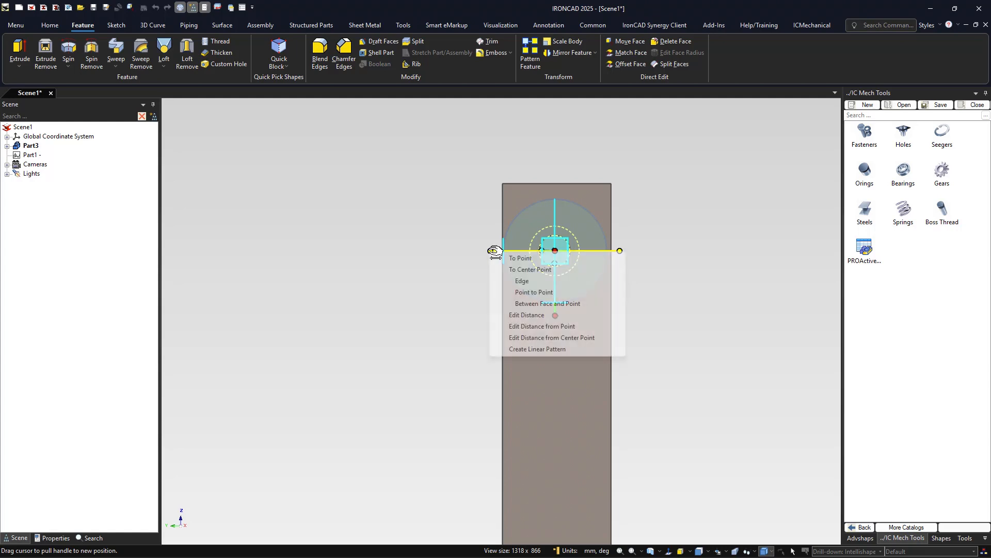
left_click(548, 326)
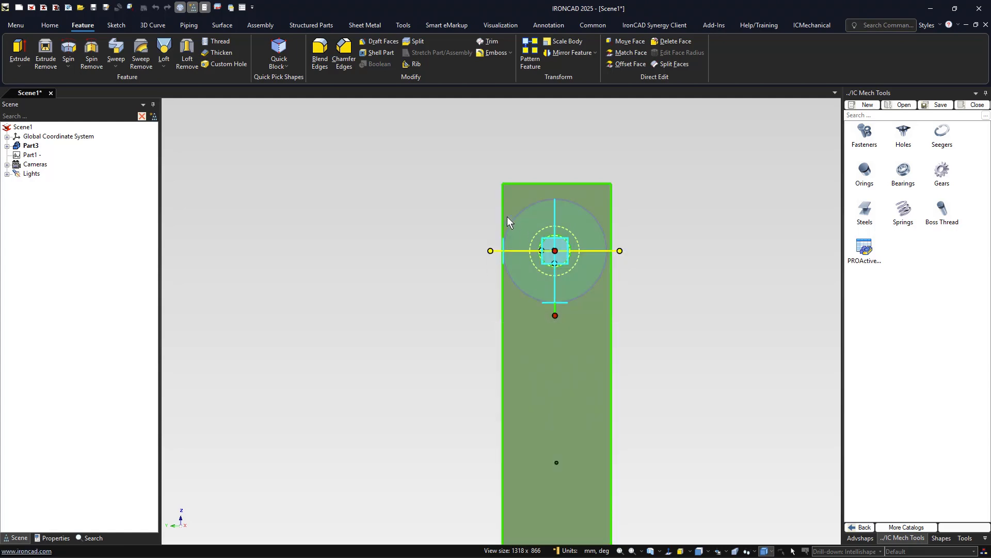
left_click(502, 212)
type("35")
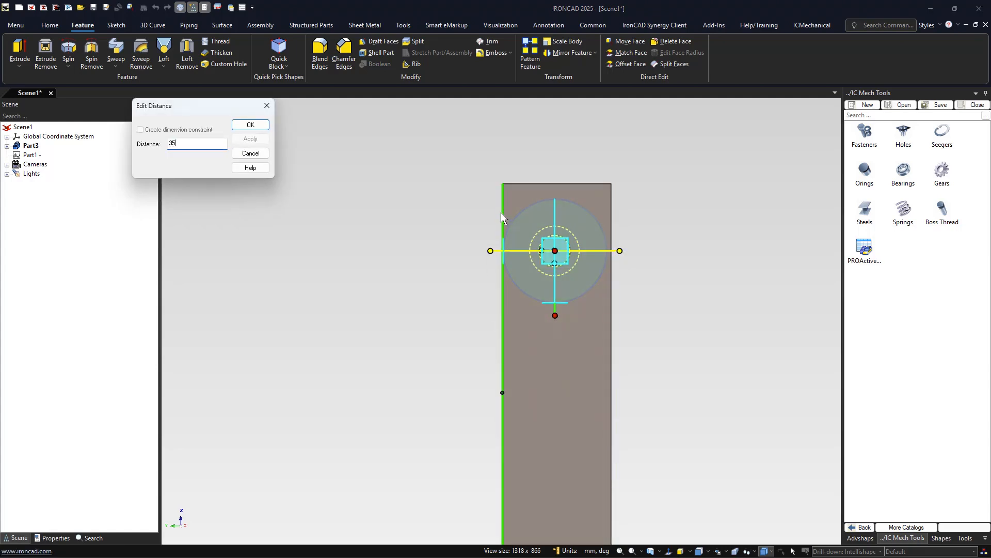
type("/2")
key("Return")
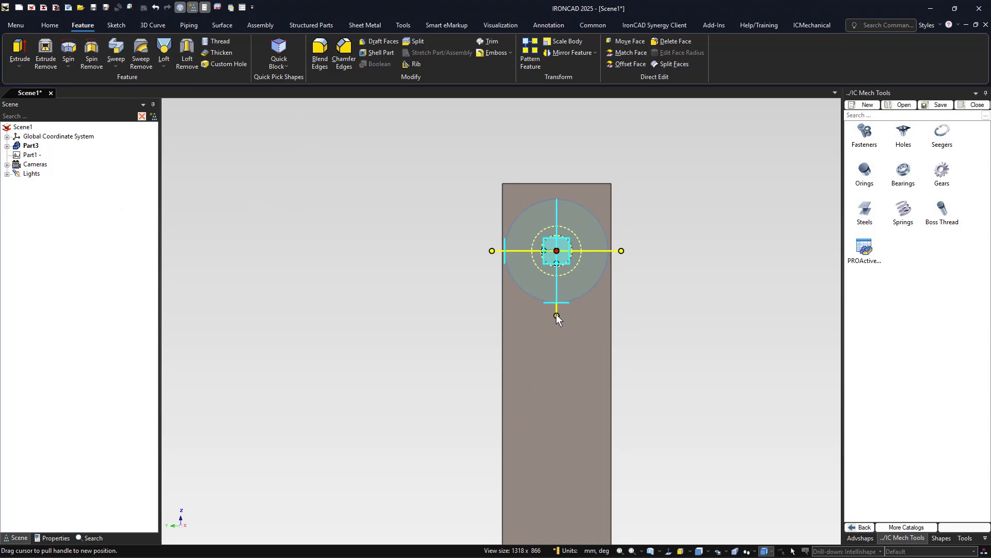
Position the hole's centre 20 mm from the face's upper edge with the TriBall
right_click(559, 315)
left_click(609, 390)
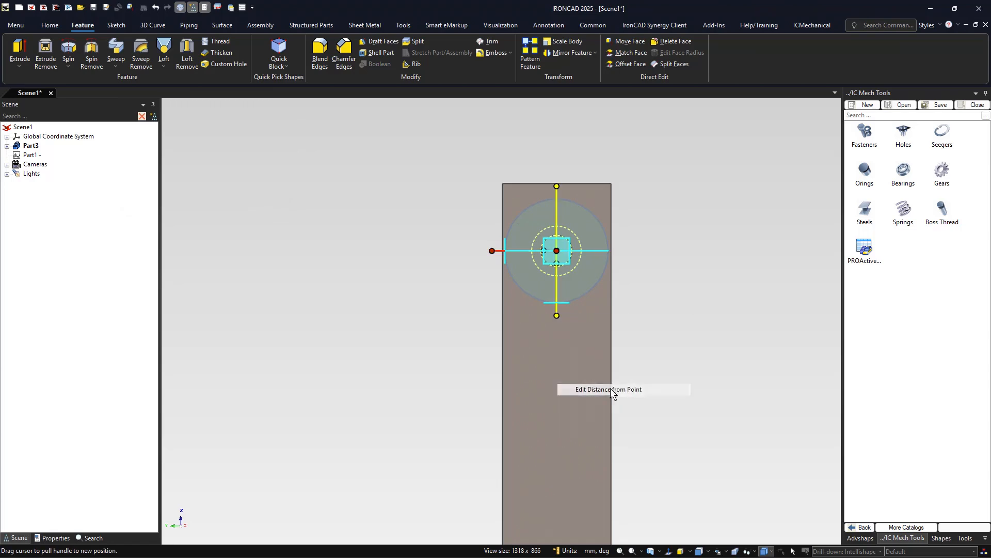
left_click(592, 182)
type("20")
key("Return")
middle_click_drag(692, 263, 615, 245)
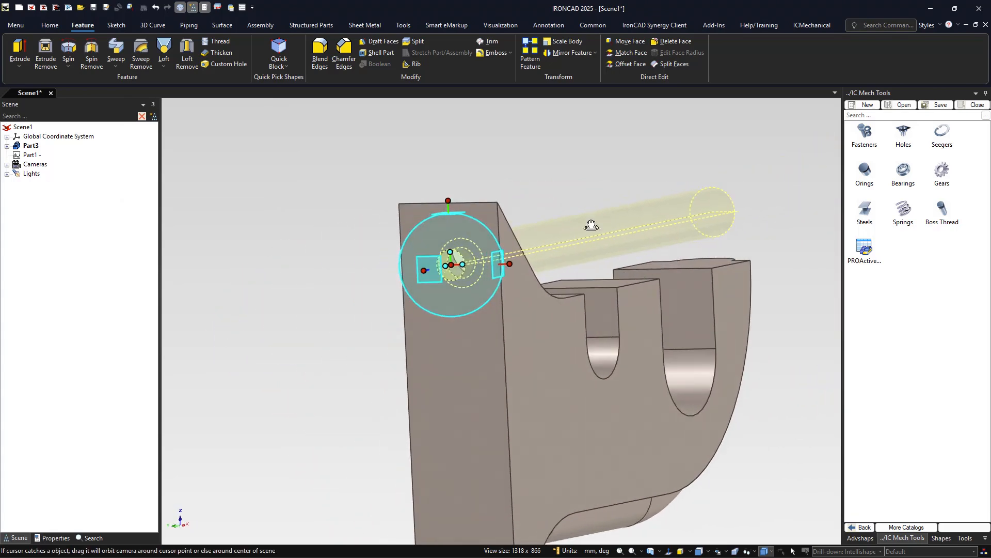
Use the TriBall to create one linked copy of the counterbored hole 105 mm straight down the tall edge face
middle_click_drag(540, 240, 570, 249)
key("F7")
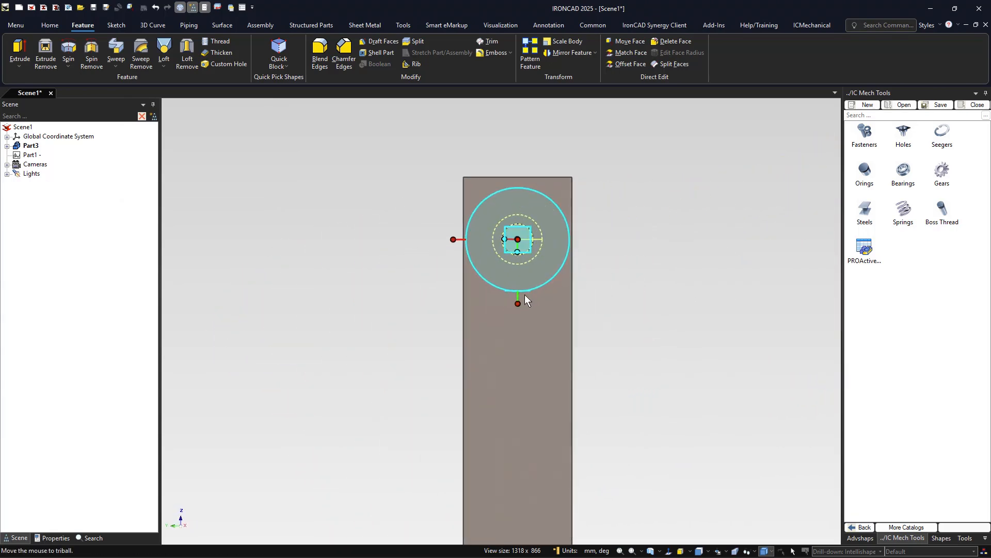
scroll(524, 305, "down", 3)
left_click_drag(510, 343, 509, 368)
right_click_drag(510, 369, 510, 341)
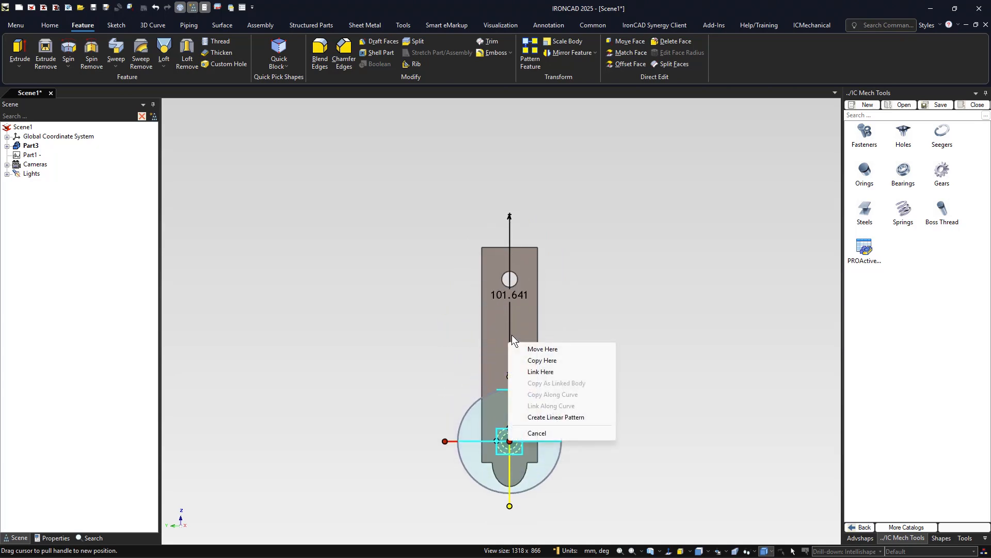
left_click(540, 368)
double_click(770, 245)
type("105")
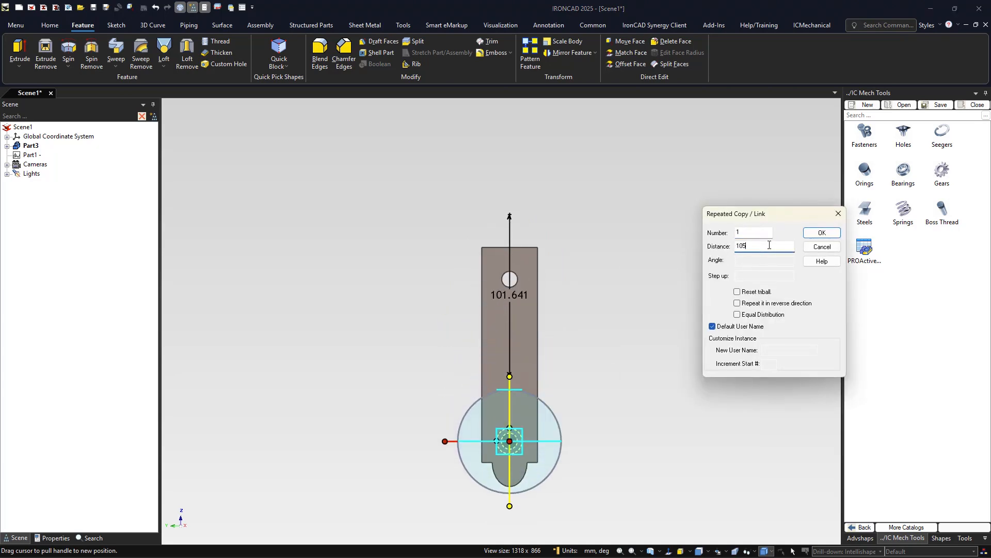
key("Return")
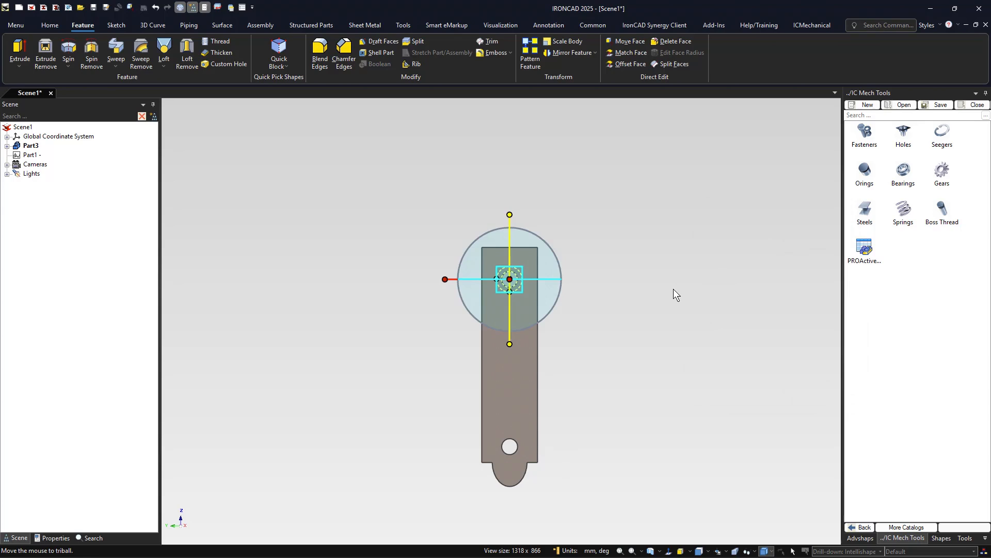
left_click(658, 287)
Set the mass density of the finished part to 570 kg/m^3 in its properties
middle_click_drag(659, 287, 517, 458)
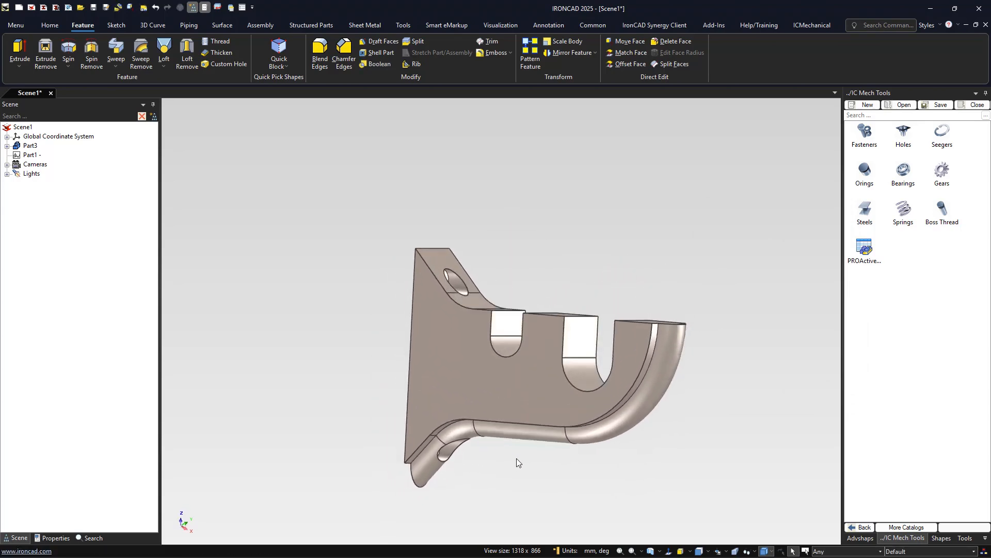
key("F8")
left_click(508, 377)
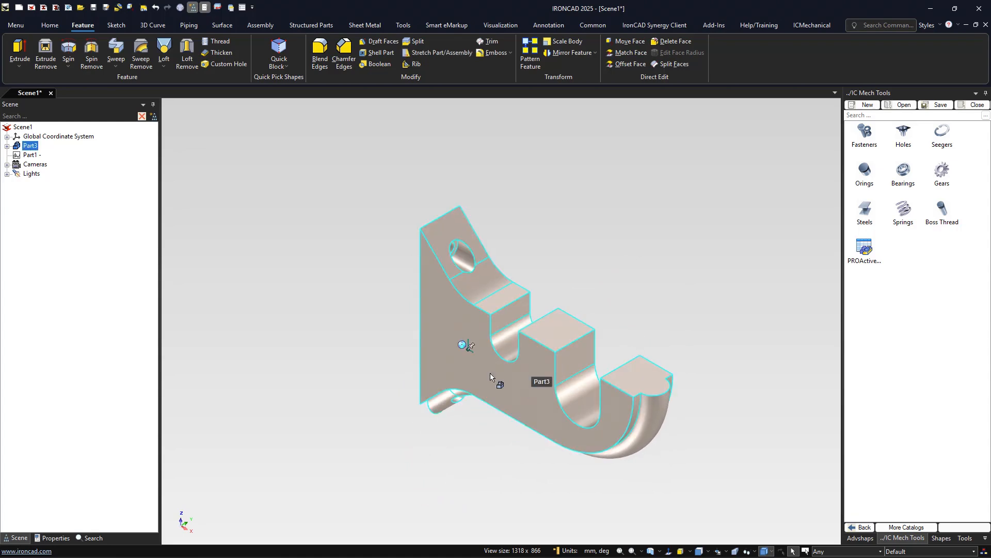
left_click(51, 538)
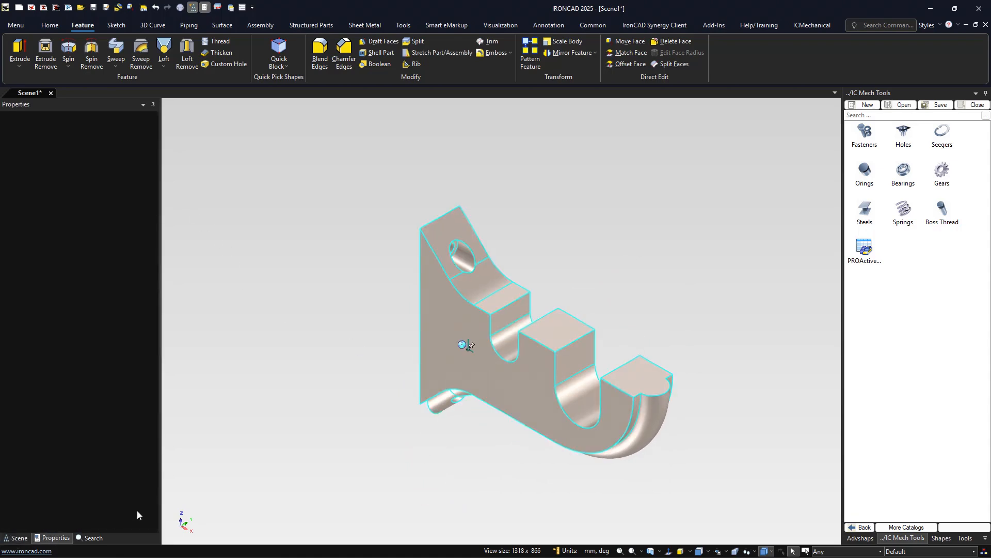
left_click(113, 371)
double_click(114, 370)
type("570")
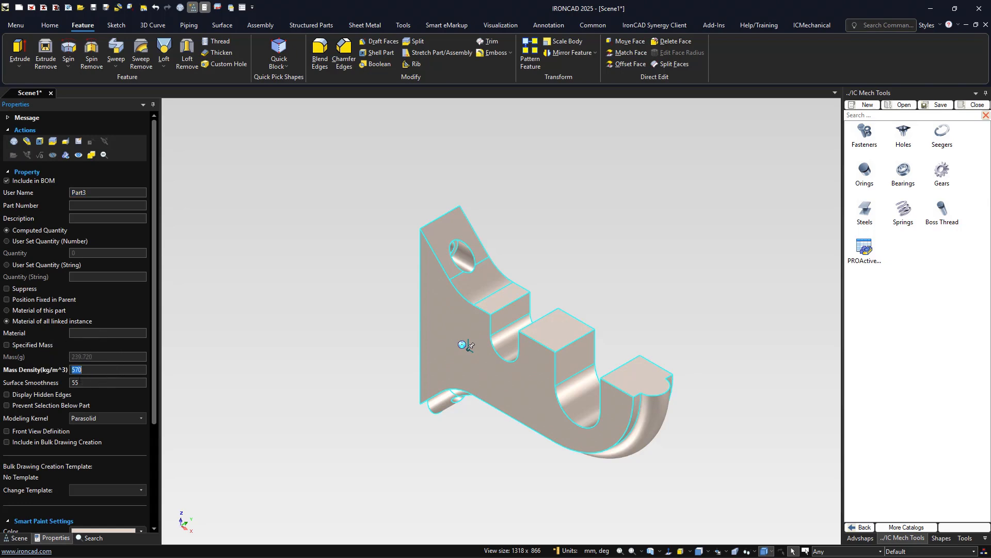
left_click(258, 353)
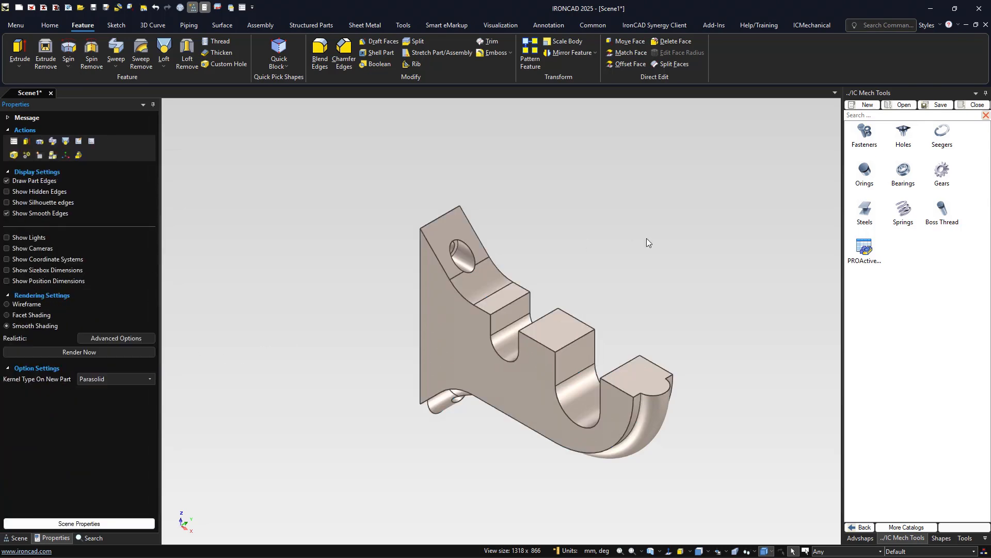